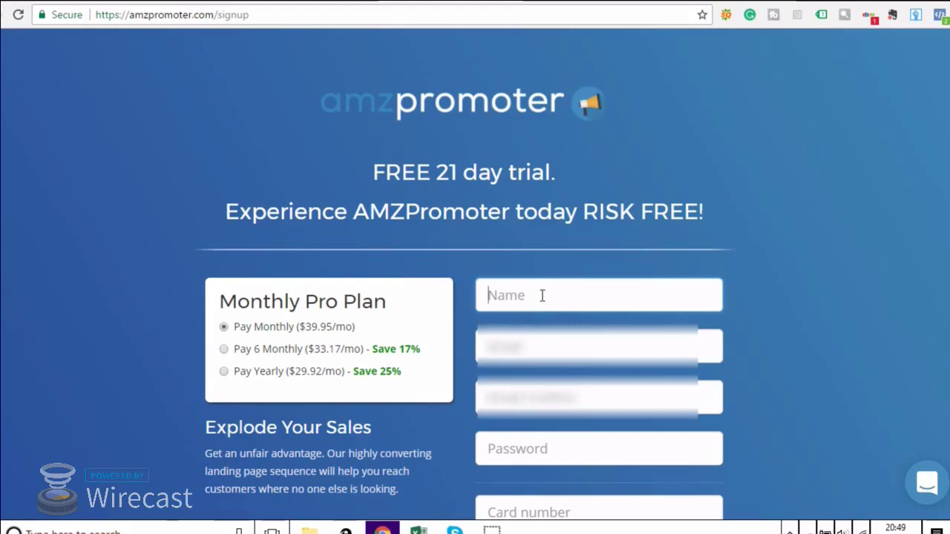
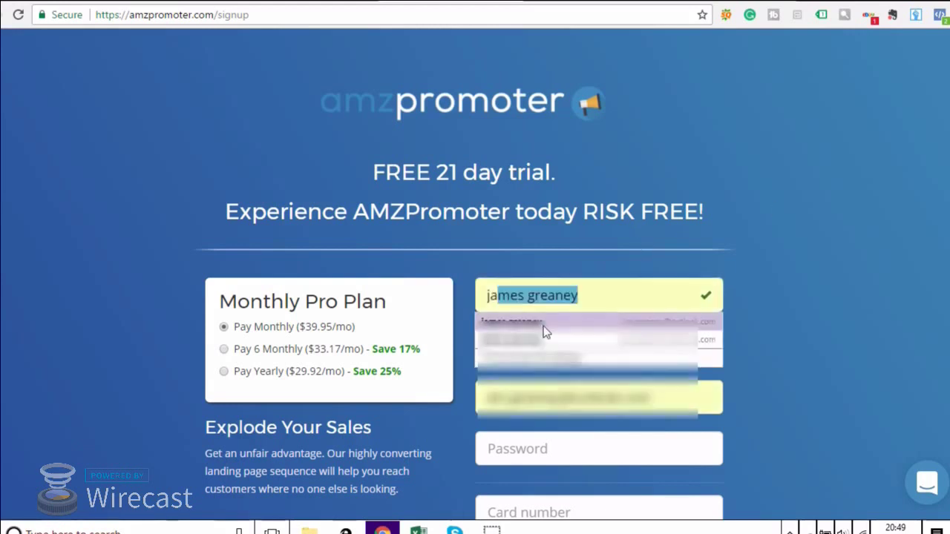
Fill the full name, e-mail and matching confirmation e-mail from saved autofill entries.
click(542, 328)
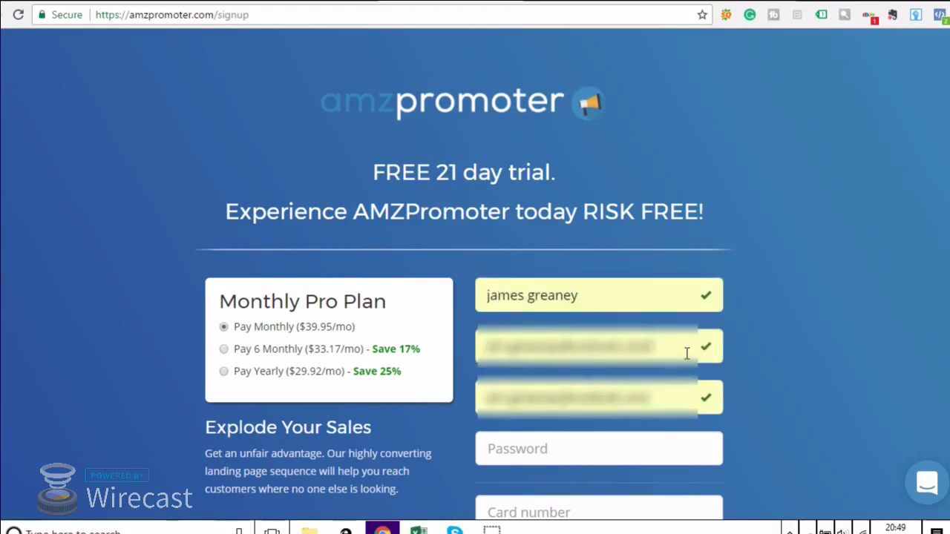
drag(686, 353, 339, 362)
key(BackSpace)
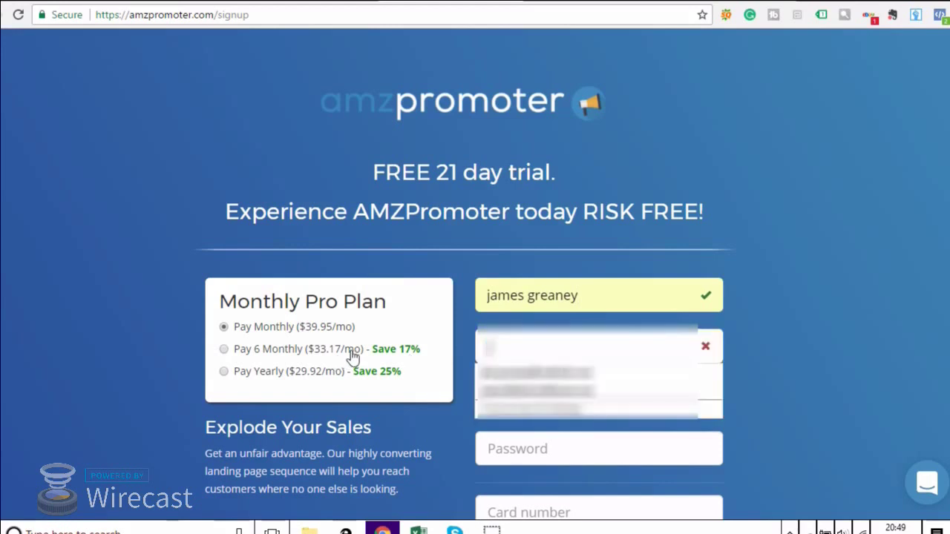
click(598, 389)
key(ctrl+a)
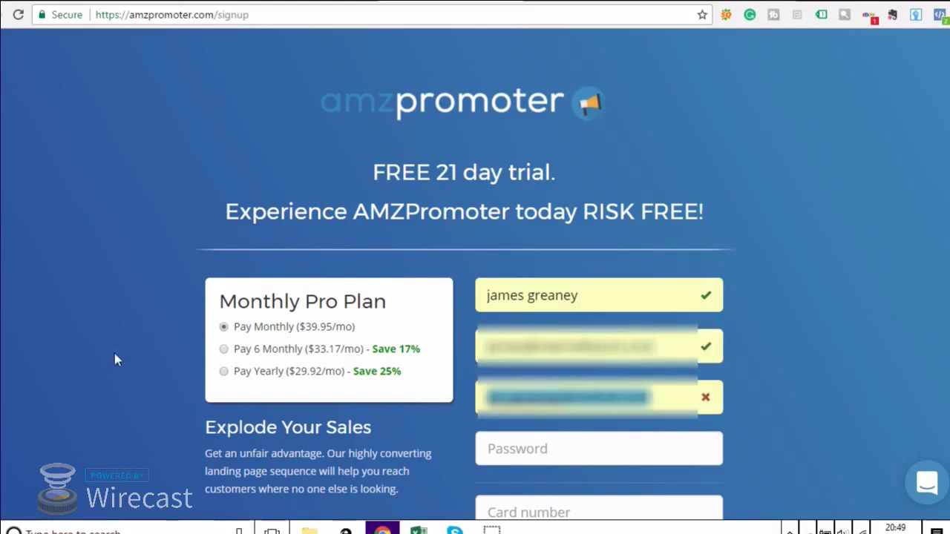
text(ja)
click(571, 420)
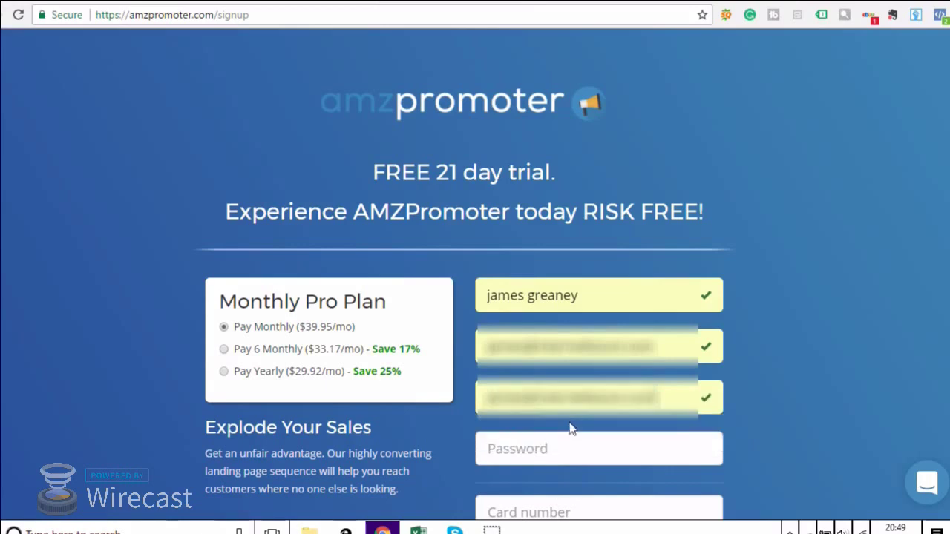
Enter the account password, correcting an initial mistype.
scroll(568, 428, down, 2)
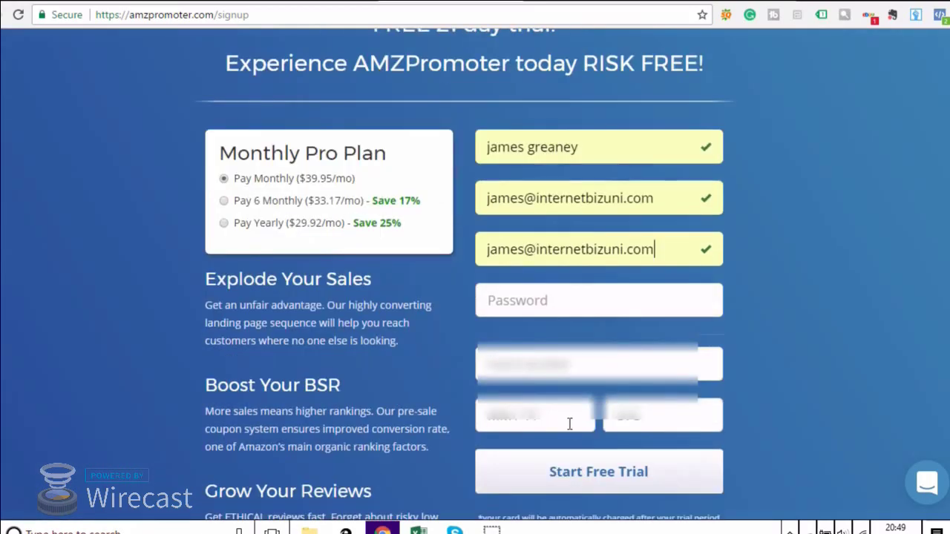
click(579, 307)
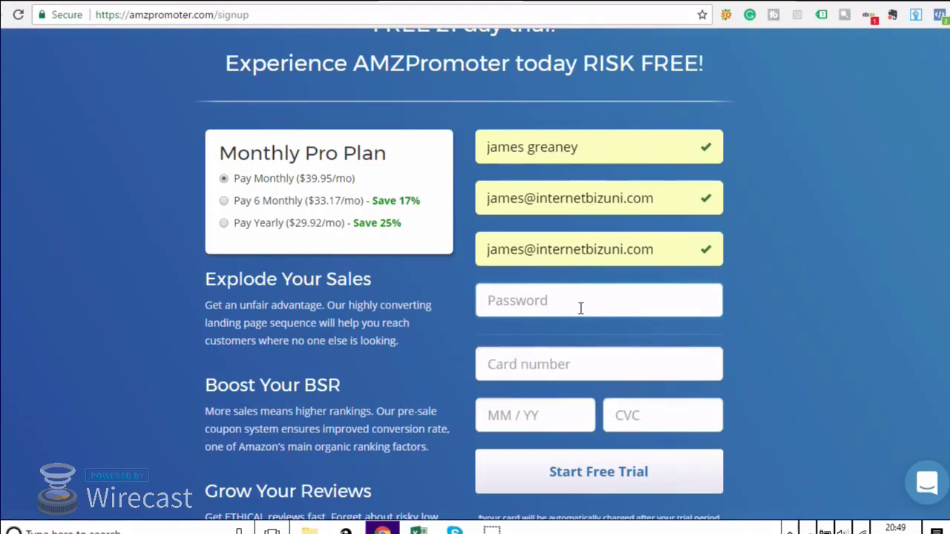
text(•••)
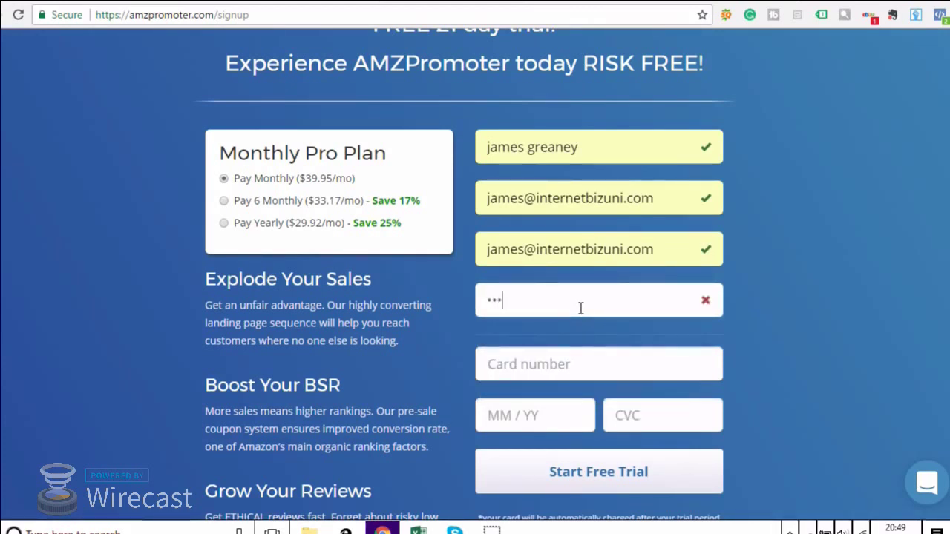
text(•)
key(BackSpace)
key(BackSpace)
key(BackSpace)
key(BackSpace)
text(•••)
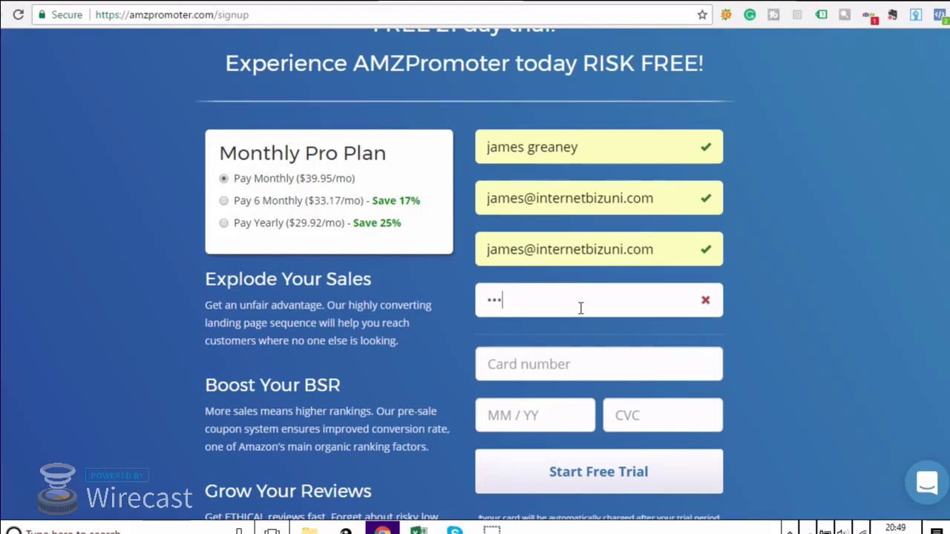
text(••••••)
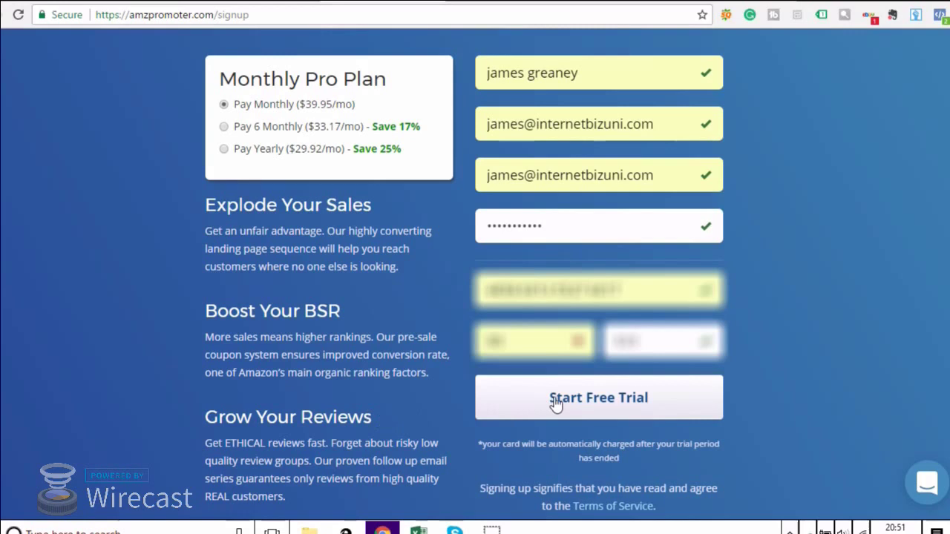
Start the free trial, dismiss the welcome message, and answer 'Other' in the survey.
click(555, 402)
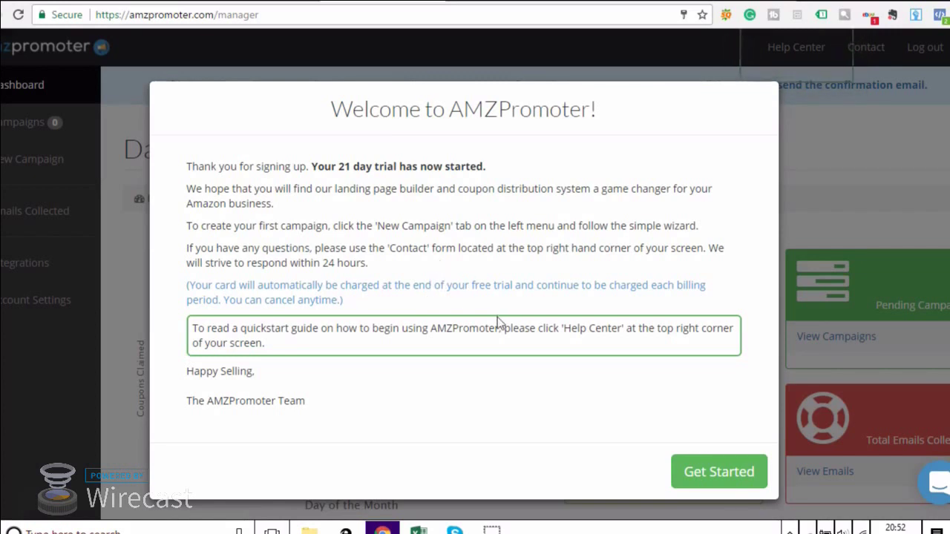
click(710, 473)
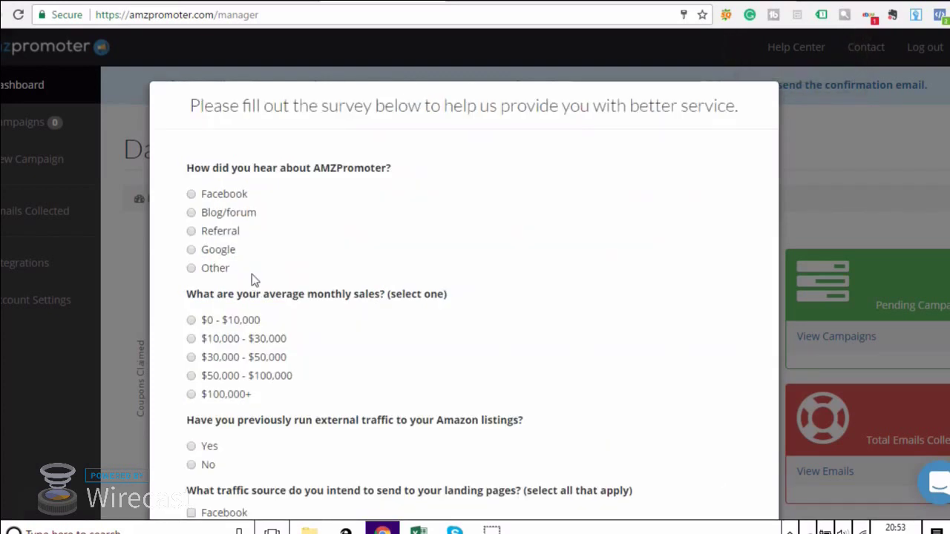
click(220, 270)
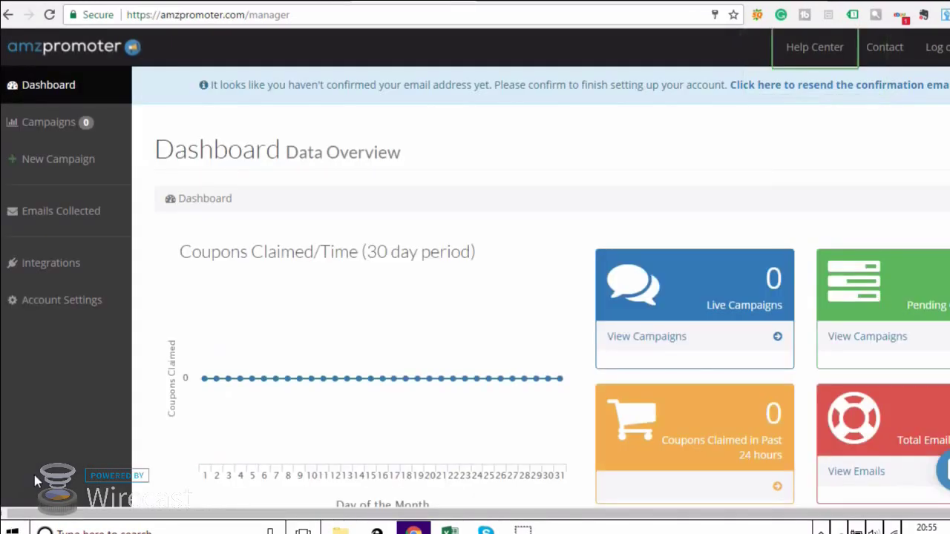
Create a new campaign named 'Promo' and switch to the Amazon Gaiam yoga mat page.
click(78, 165)
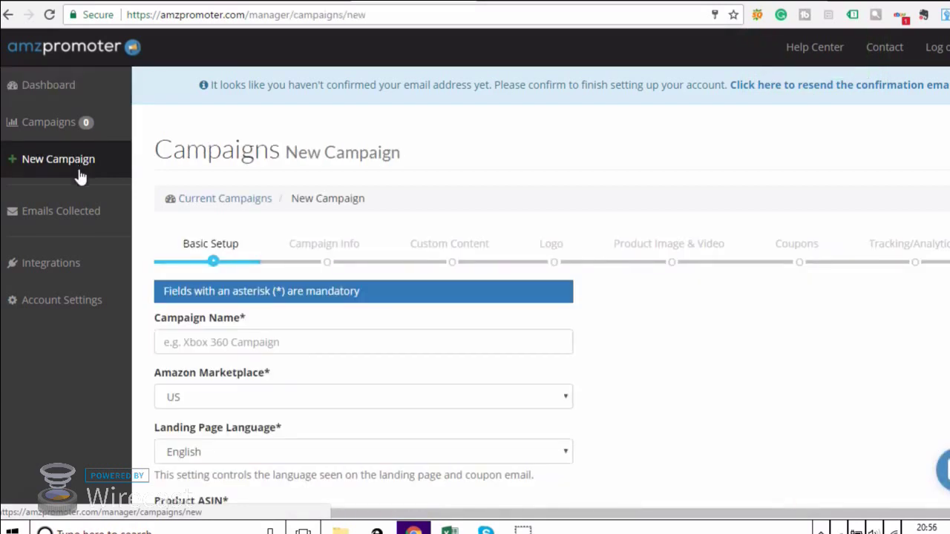
click(190, 347)
text(P)
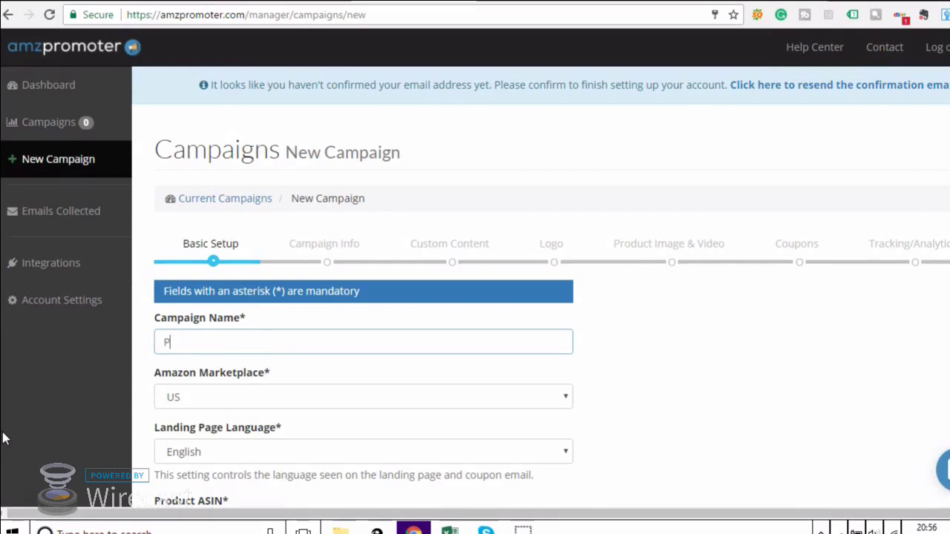
text(romo)
scroll(217, 391, down, 1)
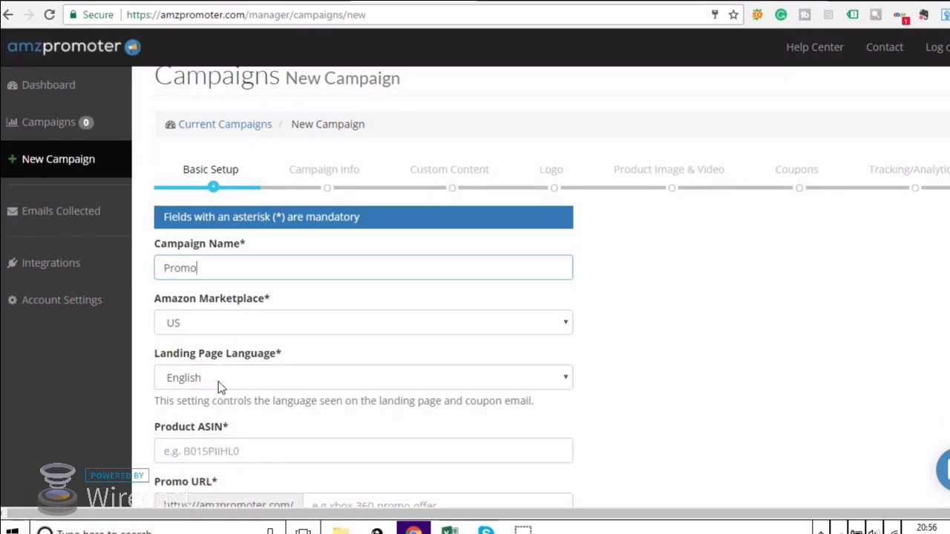
scroll(218, 382, down, 2)
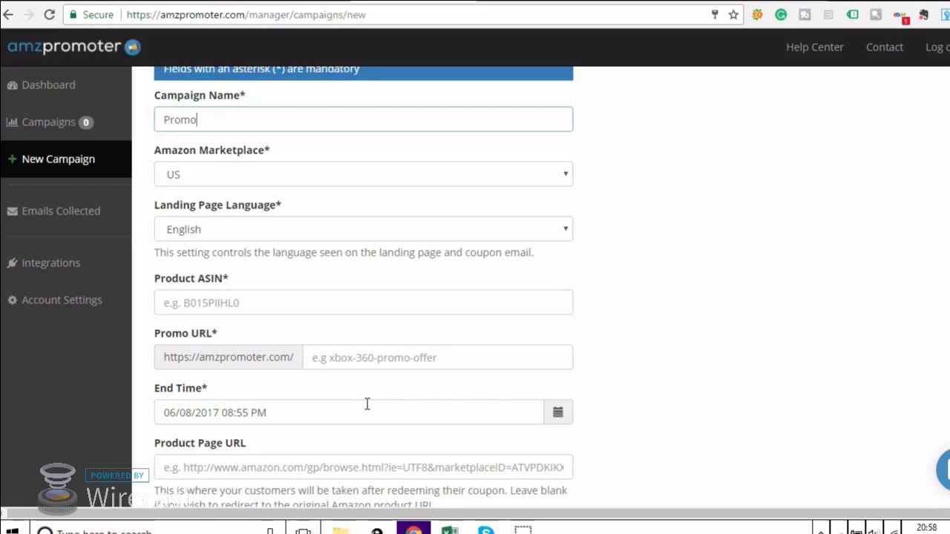
key(ctrl+Tab)
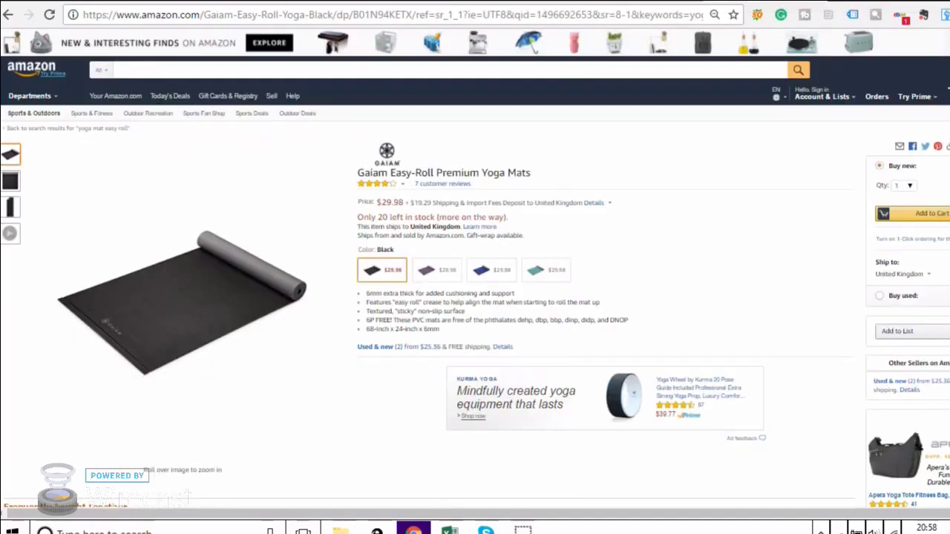
Copy ASIN B01N94KETX from Amazon's product details and return to AMZPromoter.
scroll(593, 268, down, 20)
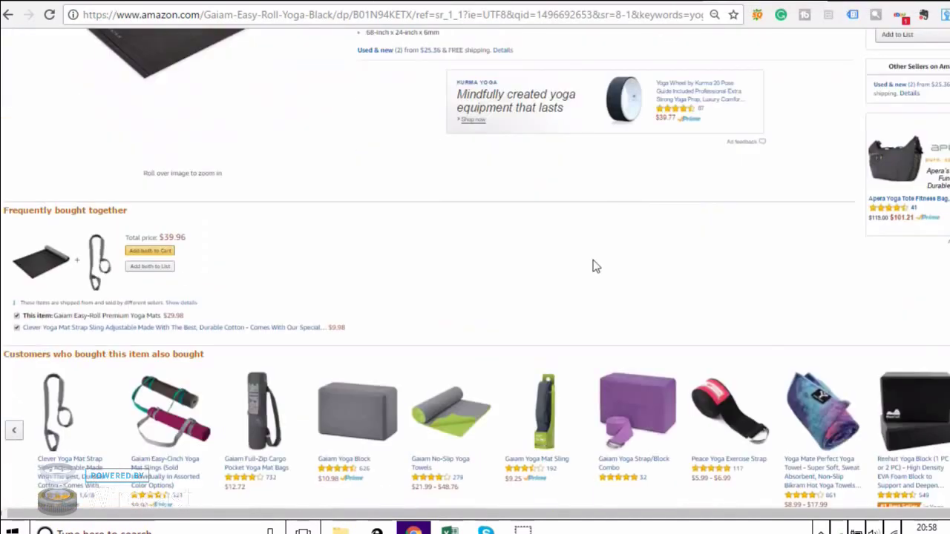
scroll(593, 267, down, 15)
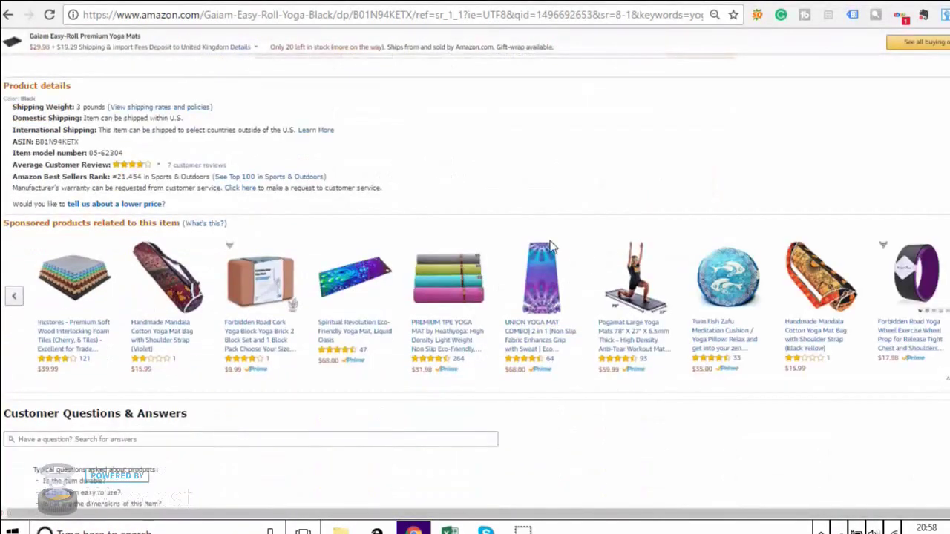
double_click(56, 142)
right_click(58, 143)
click(85, 153)
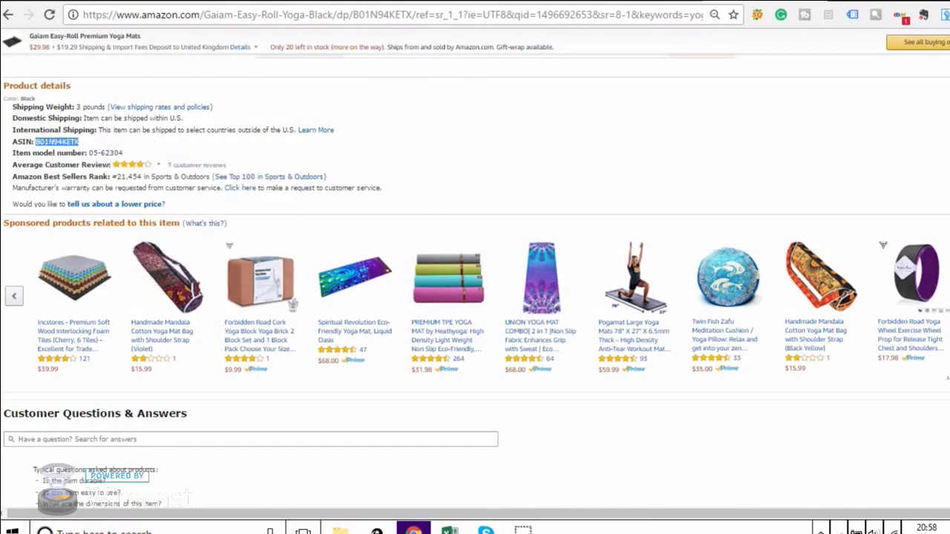
click(400, 0)
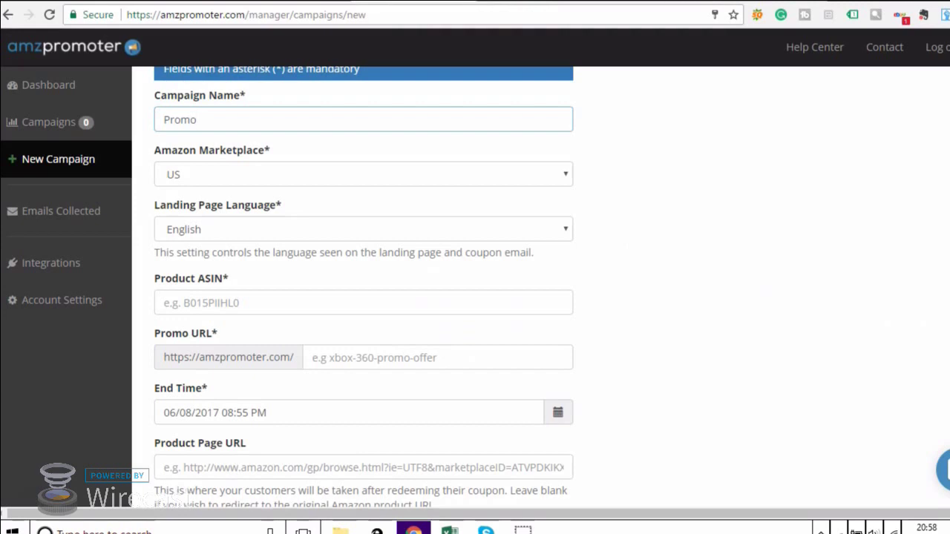
Paste ASIN B01N94KETX, set promo URL 'yoga-mat' and end date June 22, 2017.
right_click(248, 306)
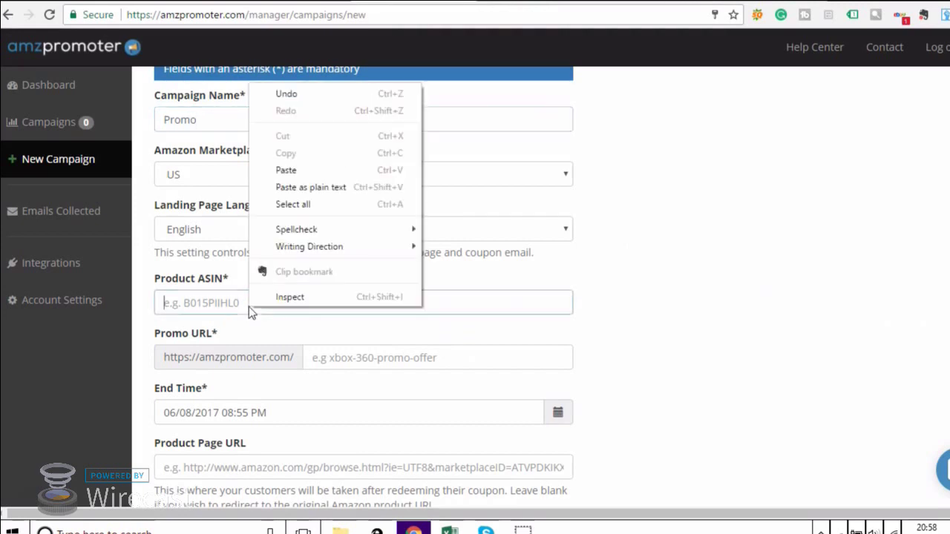
click(339, 170)
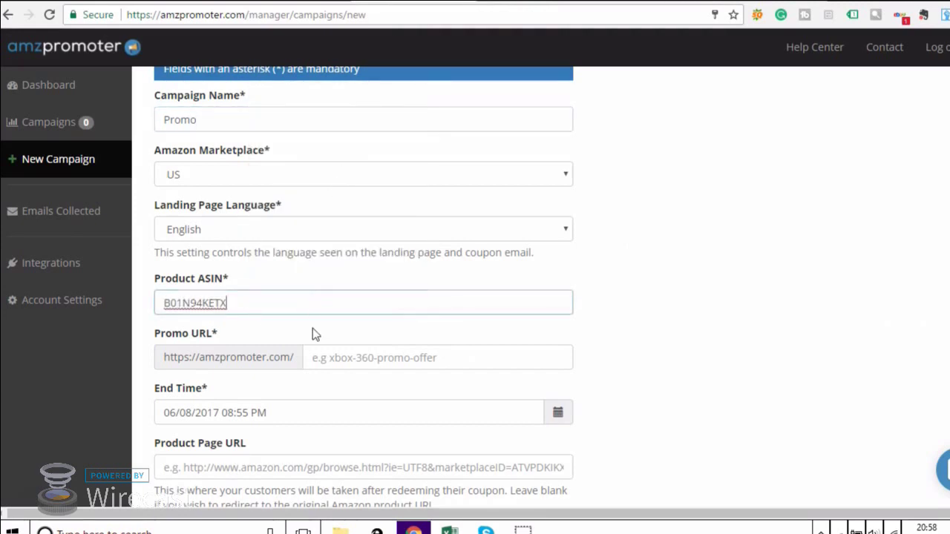
click(356, 359)
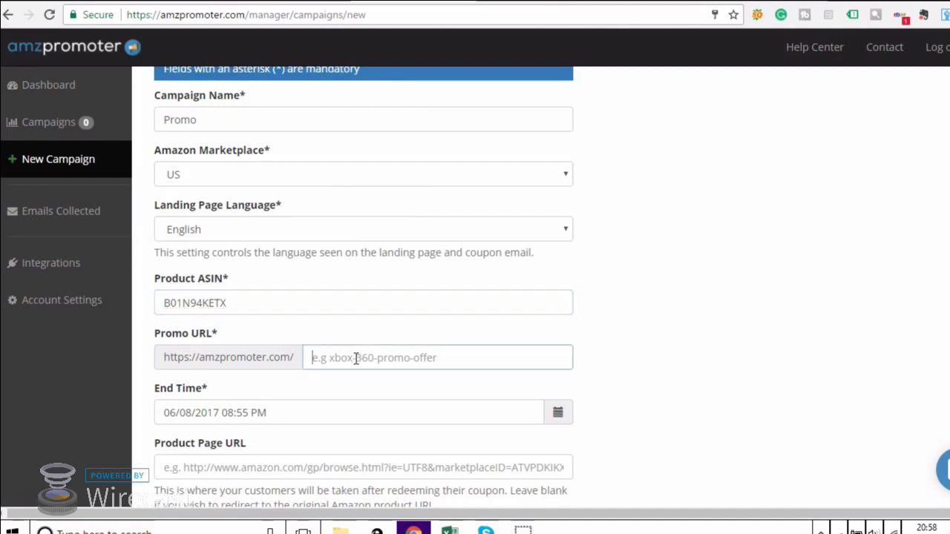
text(y)
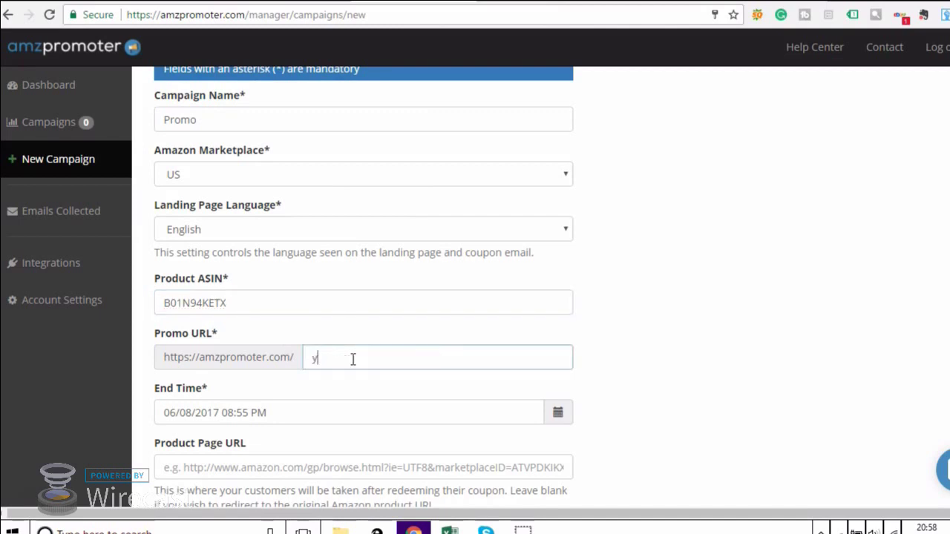
text(oga-mat)
click(325, 411)
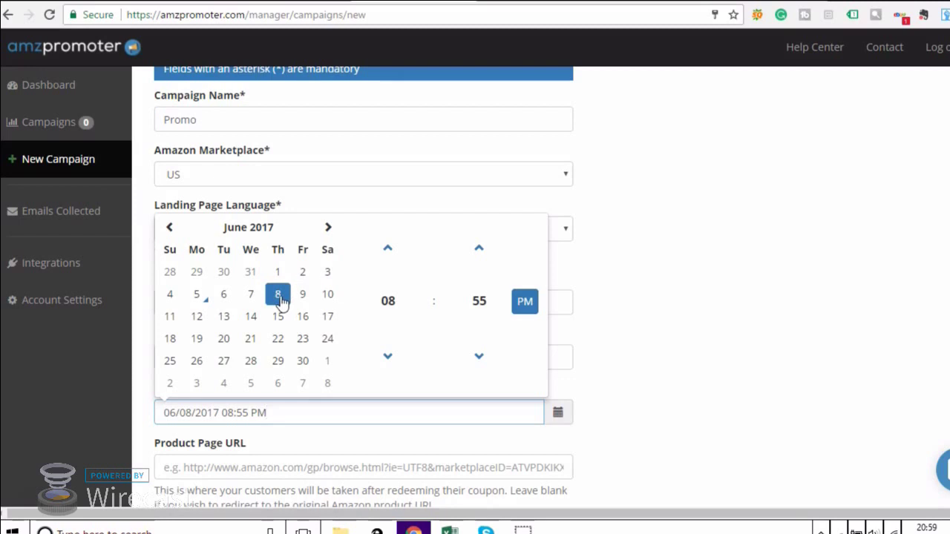
click(277, 341)
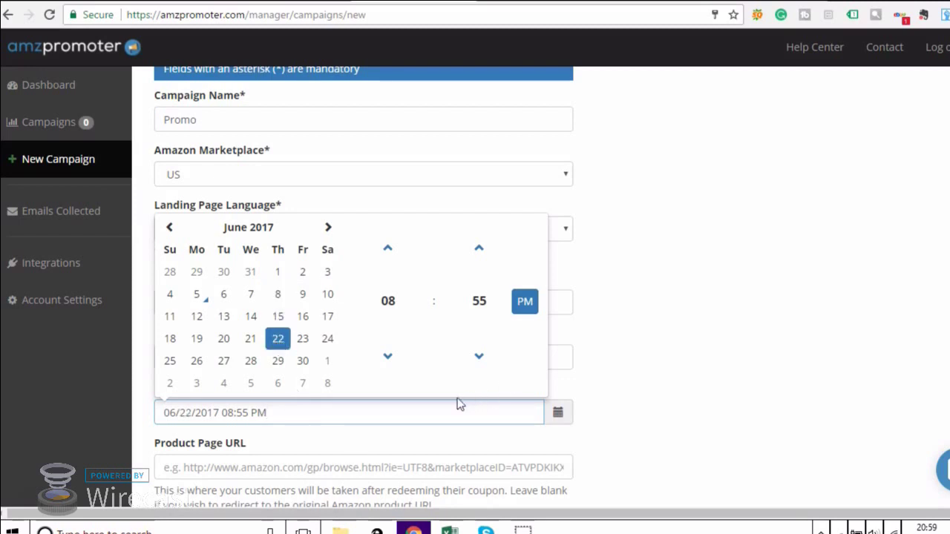
click(406, 437)
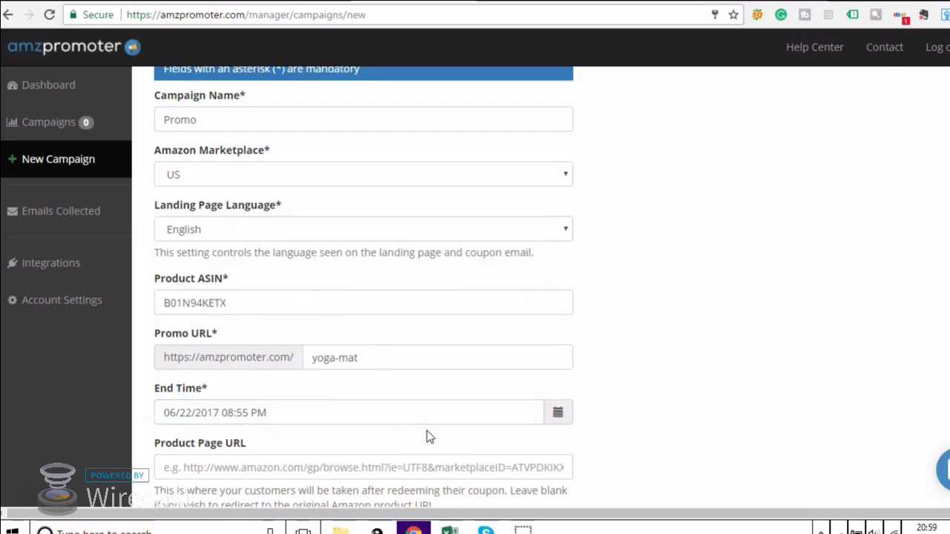
Paste the Amazon product page URL into Product Page URL and create the campaign.
scroll(368, 421, down, 1)
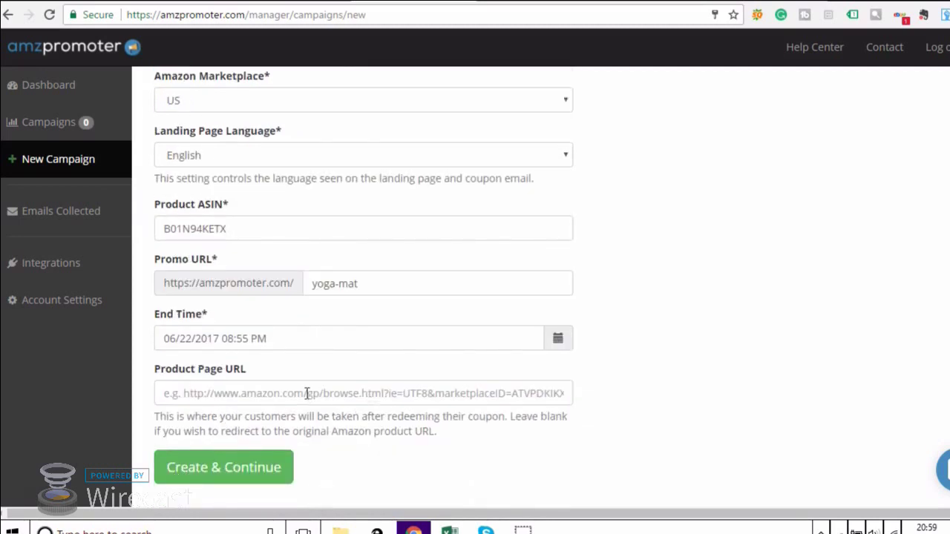
key(alt+Tab)
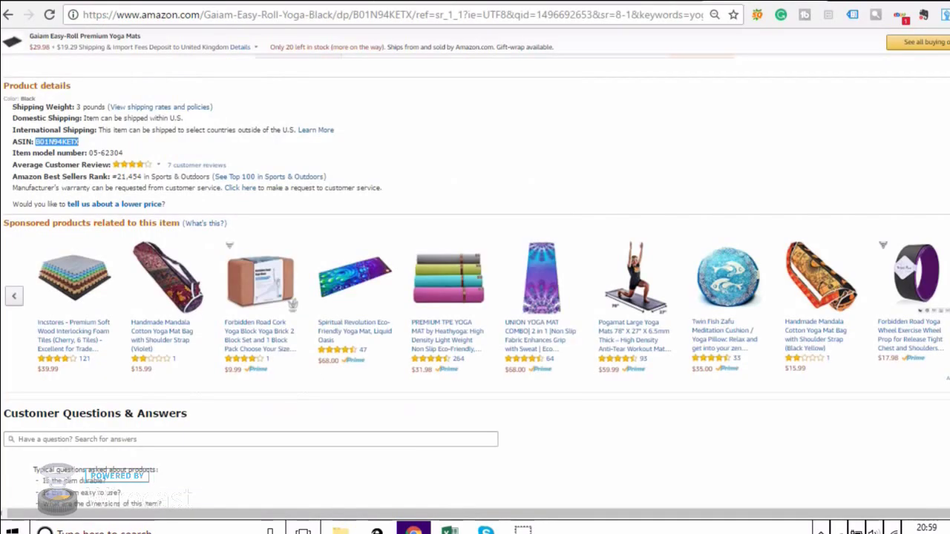
click(426, 15)
right_click(425, 21)
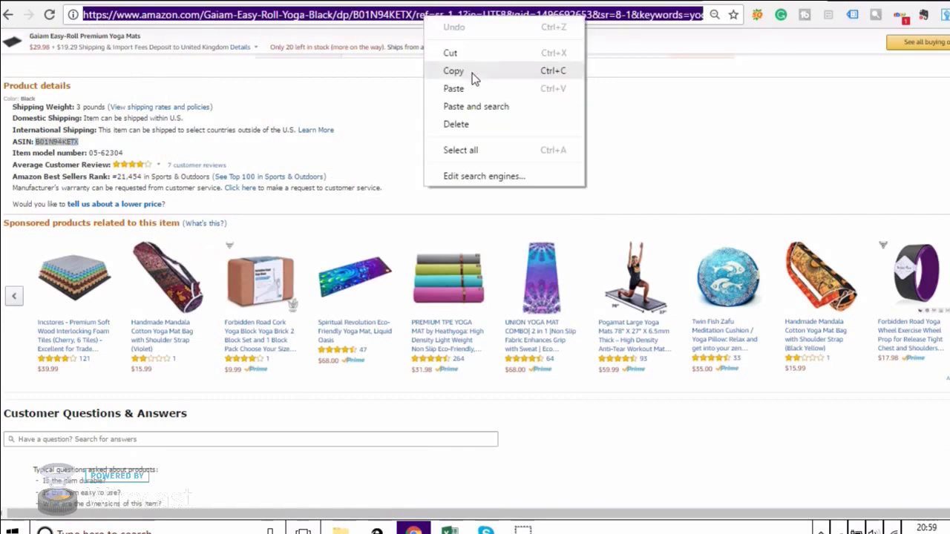
click(472, 72)
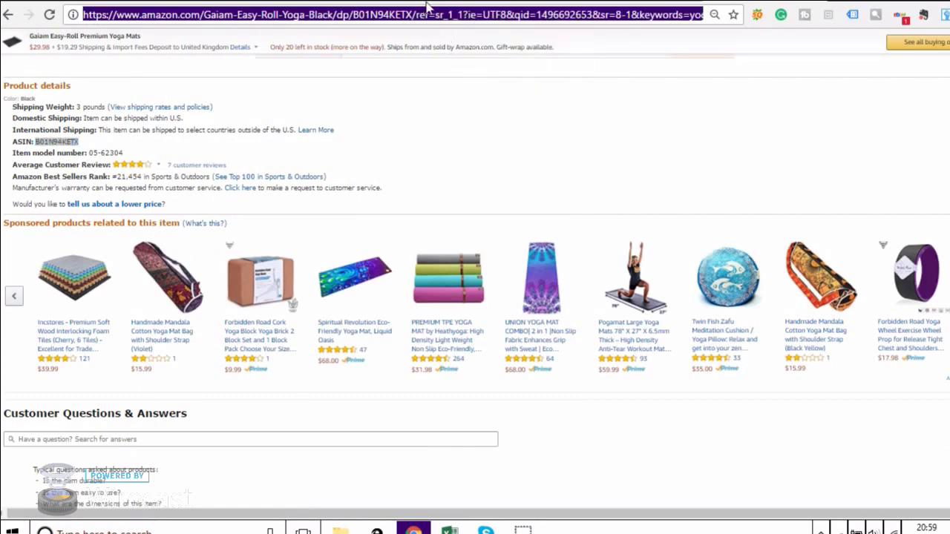
key(alt+Tab)
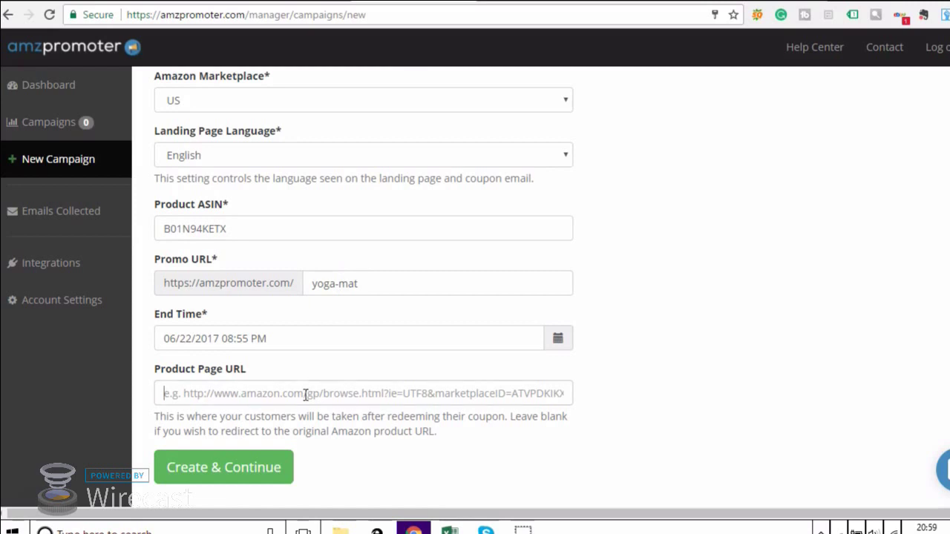
right_click(308, 394)
click(379, 252)
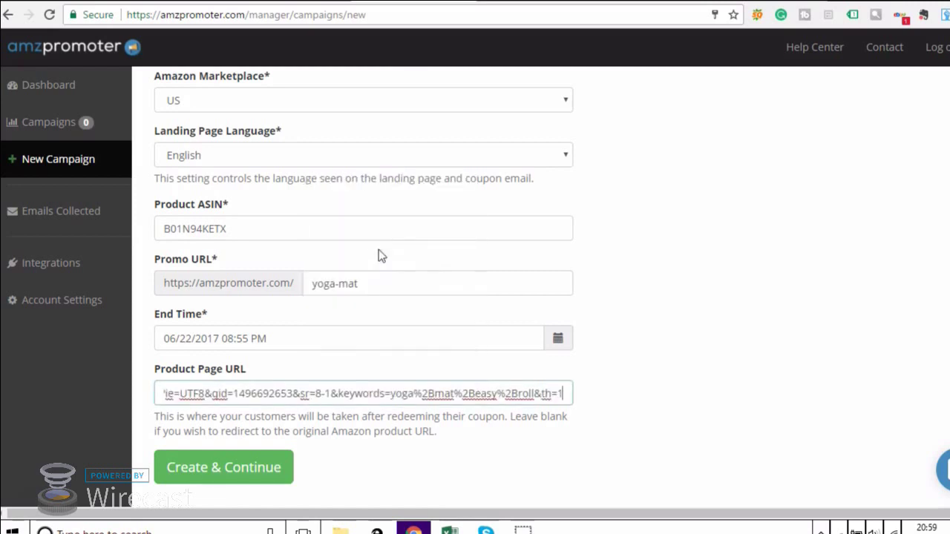
click(399, 468)
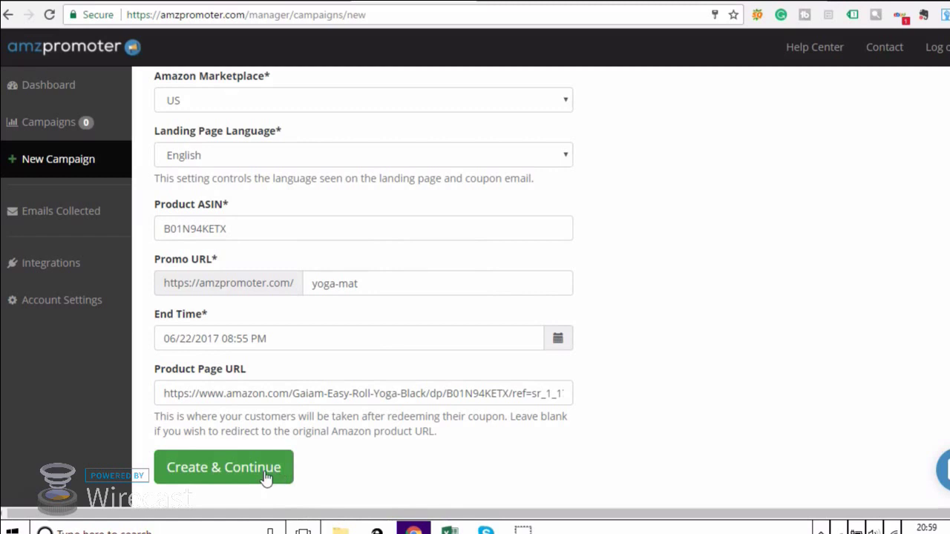
click(265, 476)
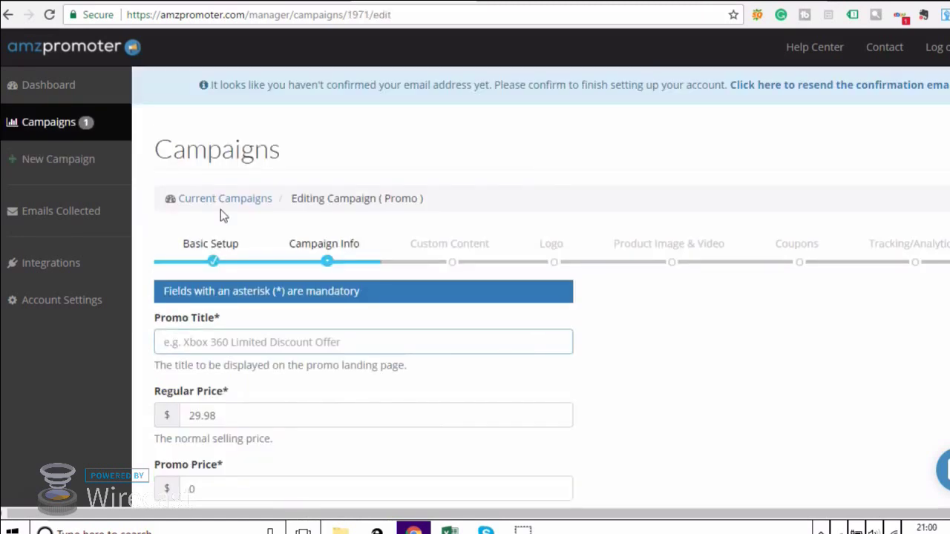
Title the promo 'Limited Discount Offer 50% Off Now!', fixing the 'Limeted' misspelling.
text(Lim)
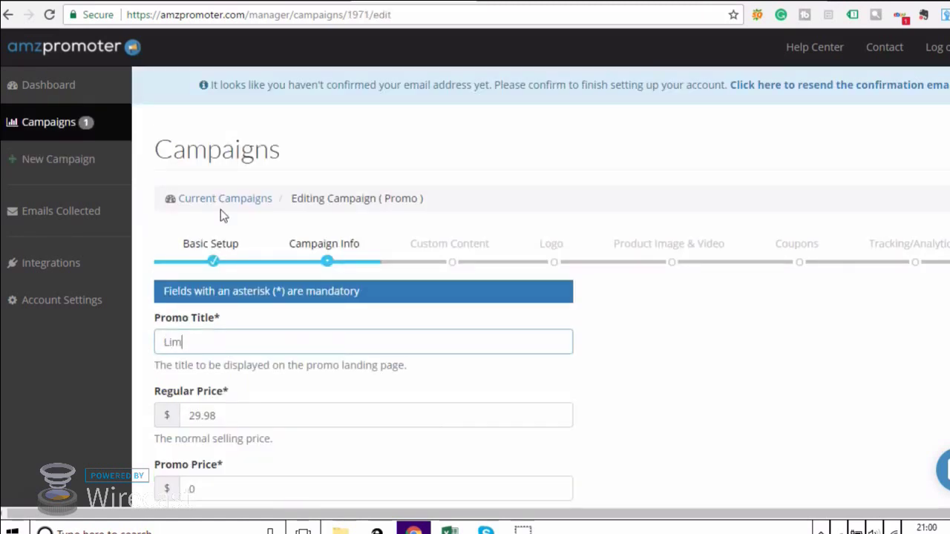
text(eted Discount Offer 50% Off)
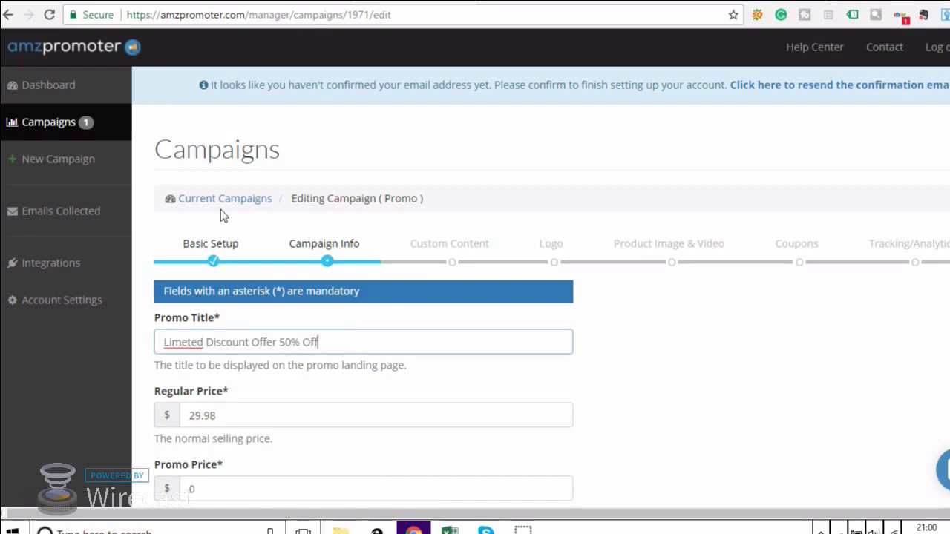
text( Now!)
right_click(187, 346)
click(222, 94)
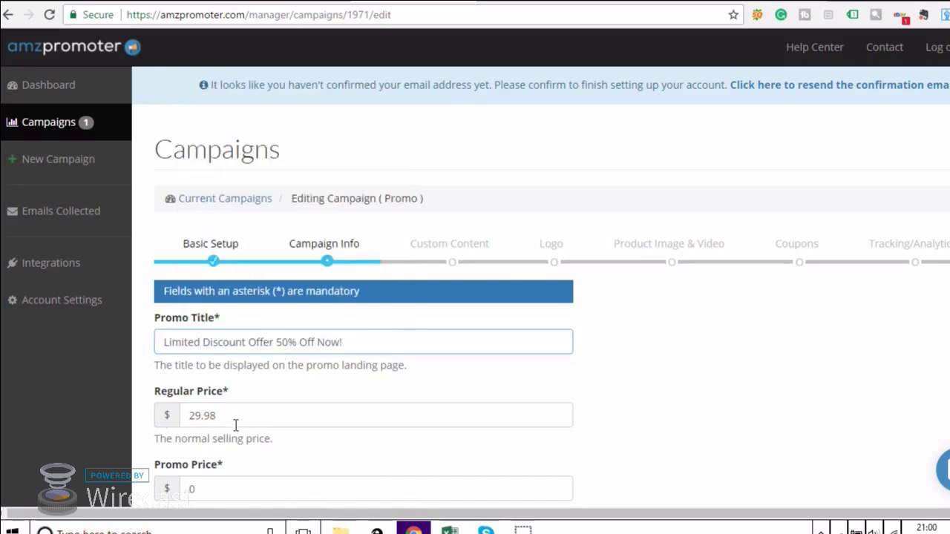
Replace the Promo Price 0 with 14.99.
scroll(261, 439, down, 1)
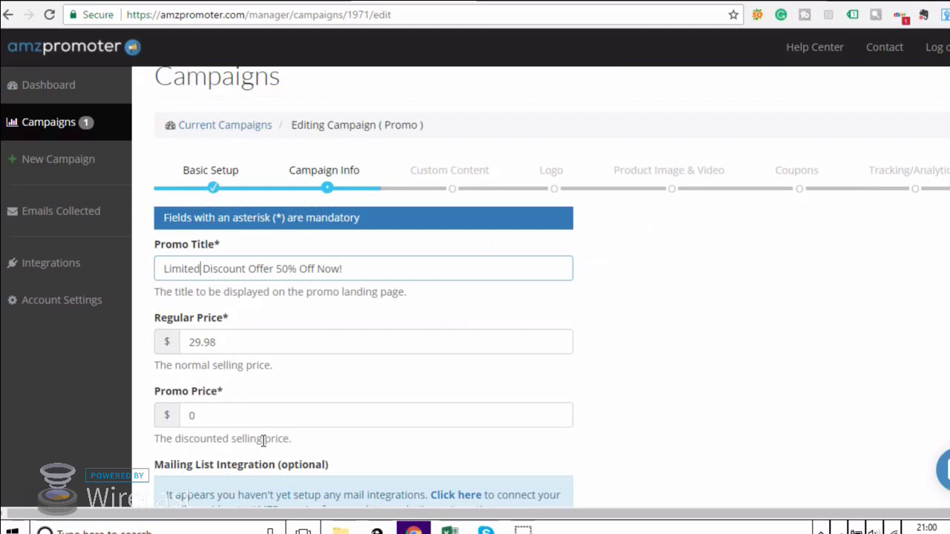
click(230, 418)
drag(230, 418, 133, 429)
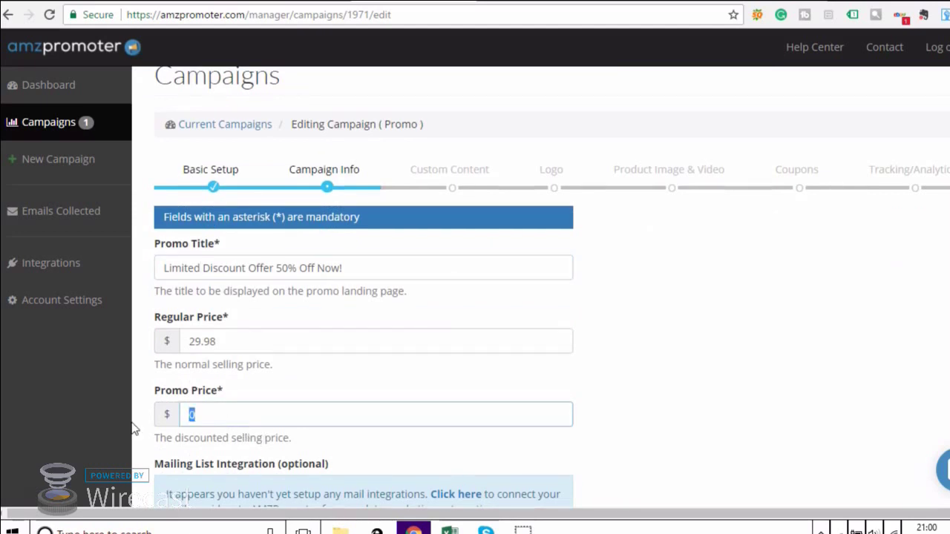
text(14.99)
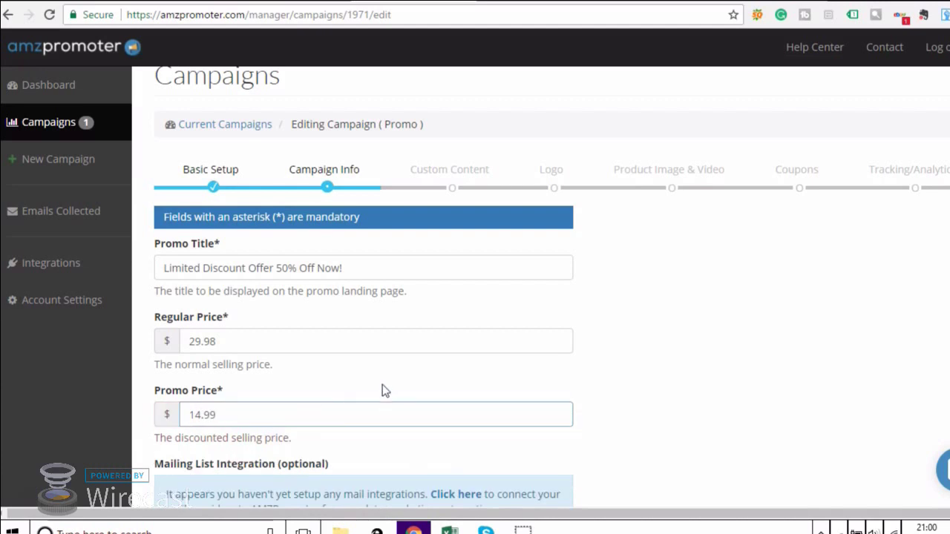
click(382, 386)
scroll(380, 390, down, 2)
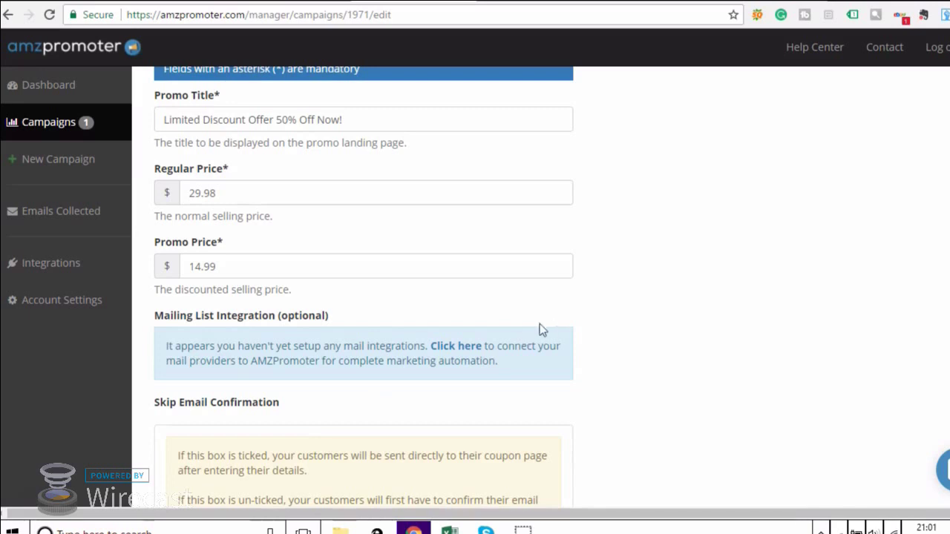
Open mail integrations, connect AWeber, and allow AMZPromoter access on the authorization page.
click(466, 348)
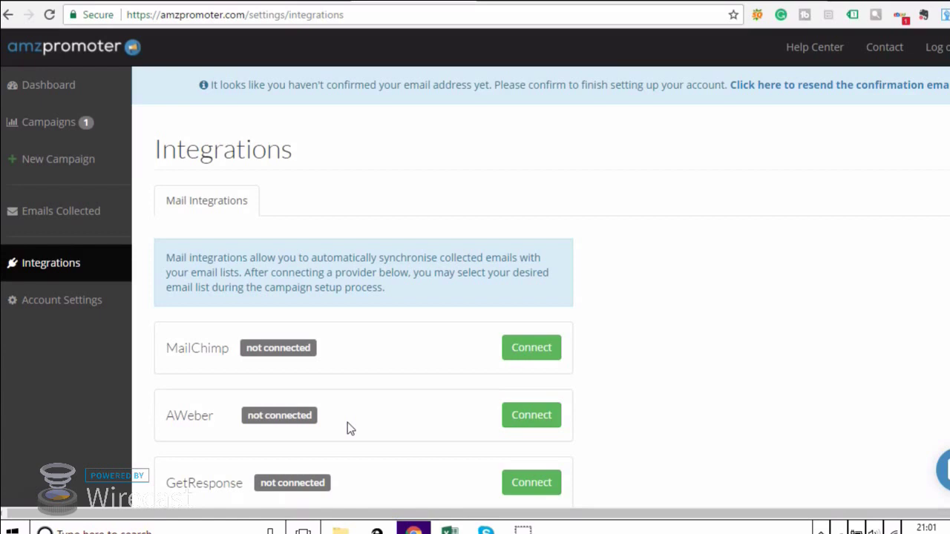
click(520, 418)
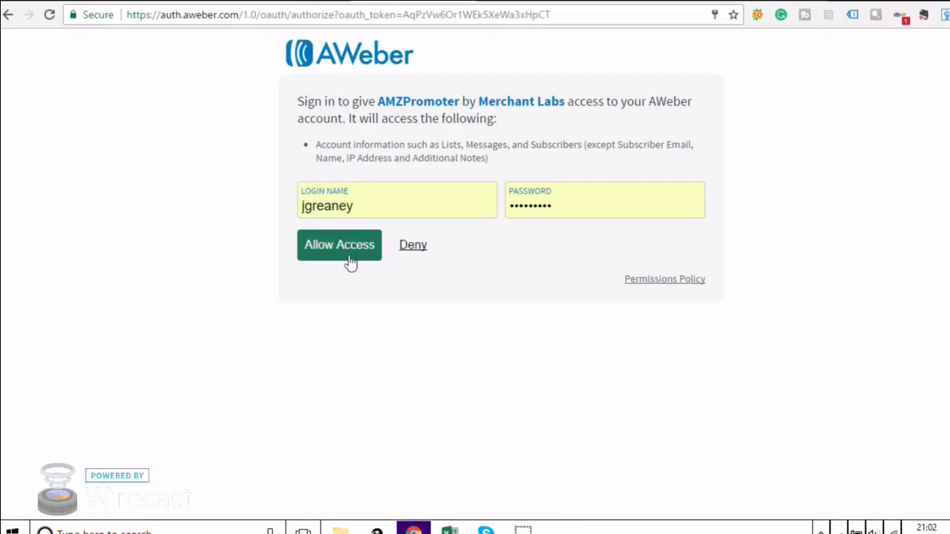
click(350, 263)
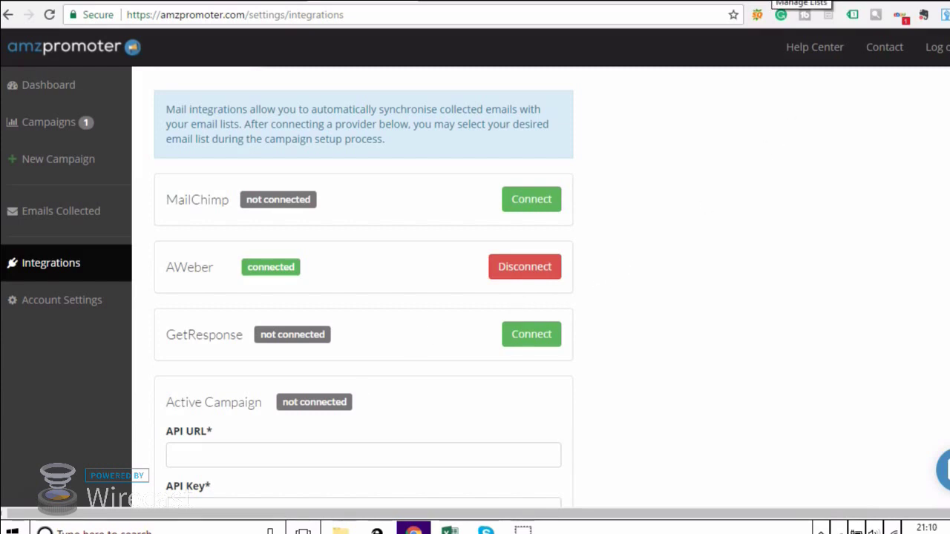
Start a new list from Manage Lists, keeping the existing company and sender details.
click(804, 14)
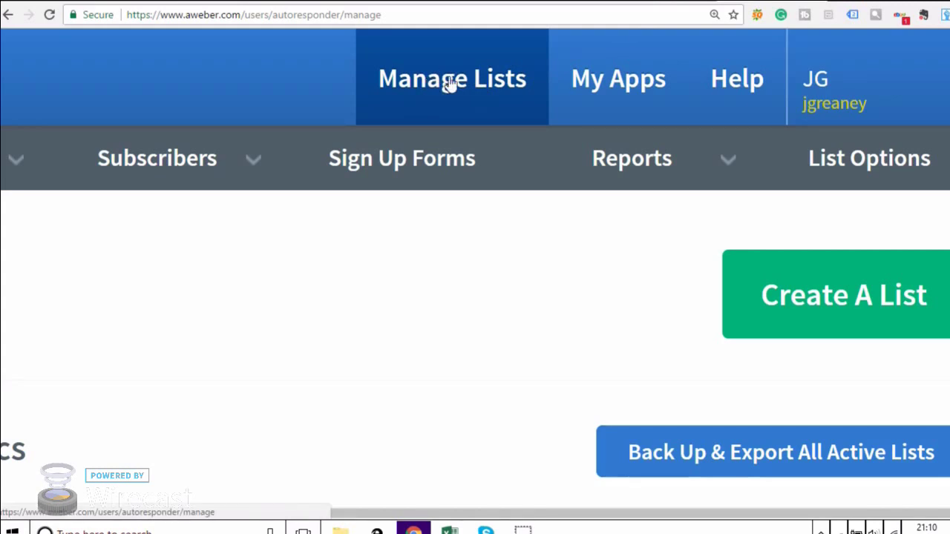
click(793, 311)
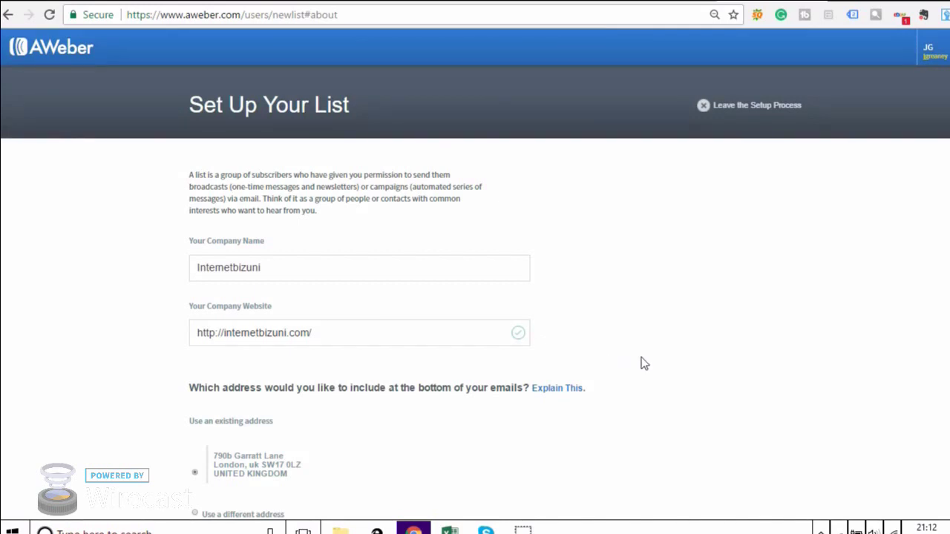
scroll(722, 423, down, 2)
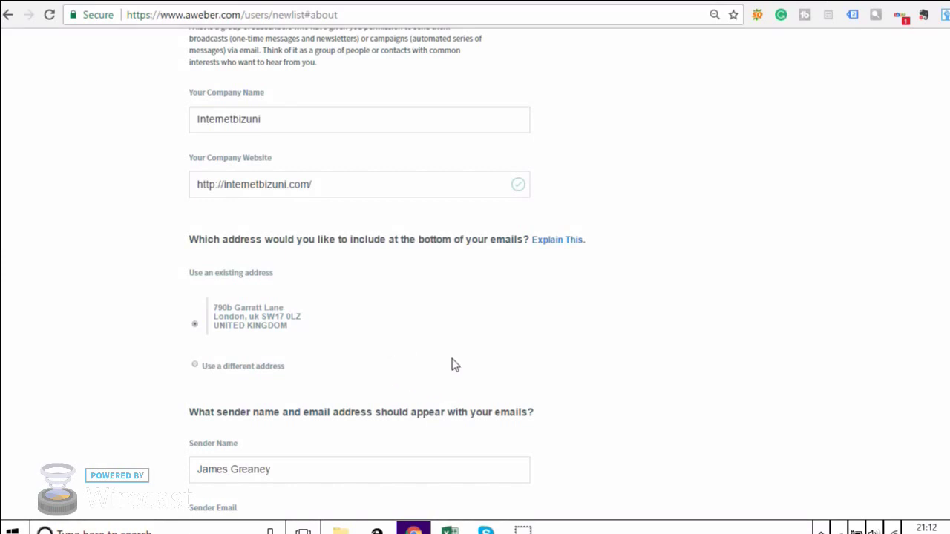
scroll(565, 337, down, 1)
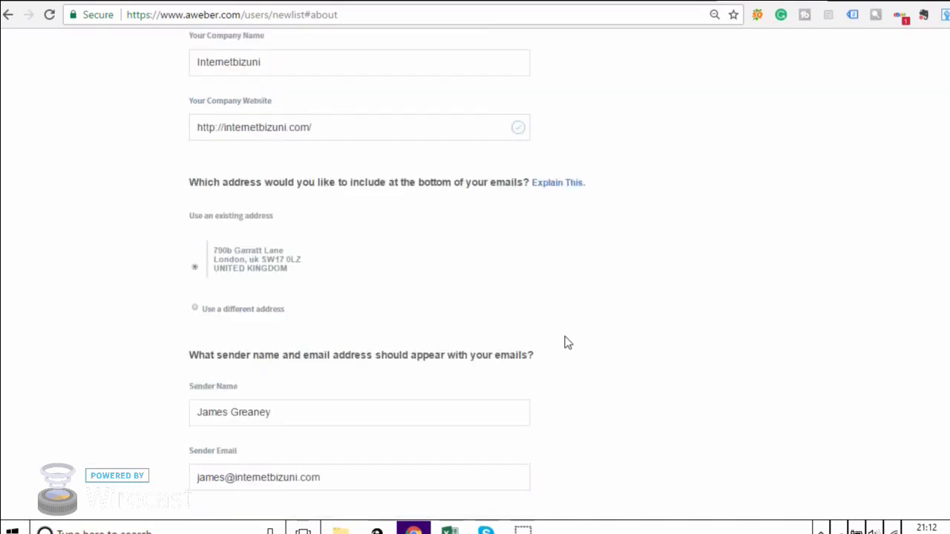
scroll(565, 342, down, 3)
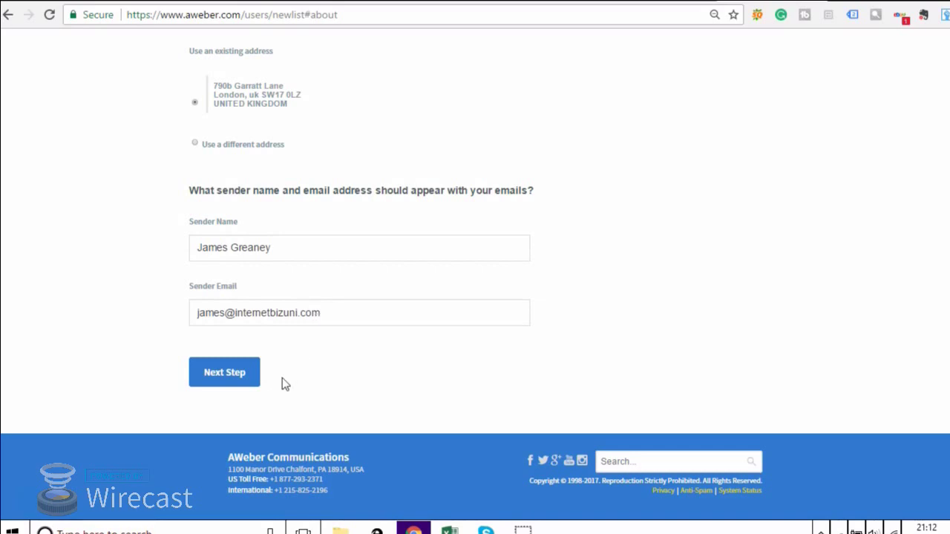
click(245, 382)
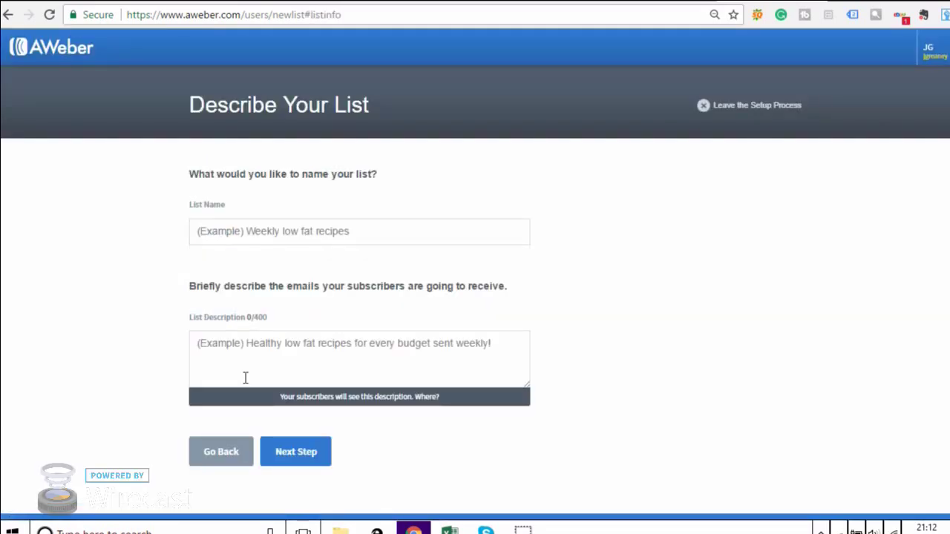
Enter list name 'Yoga Panda' and description 'Signed up for a yoga panda promotion', fixing 'Sined'.
click(294, 237)
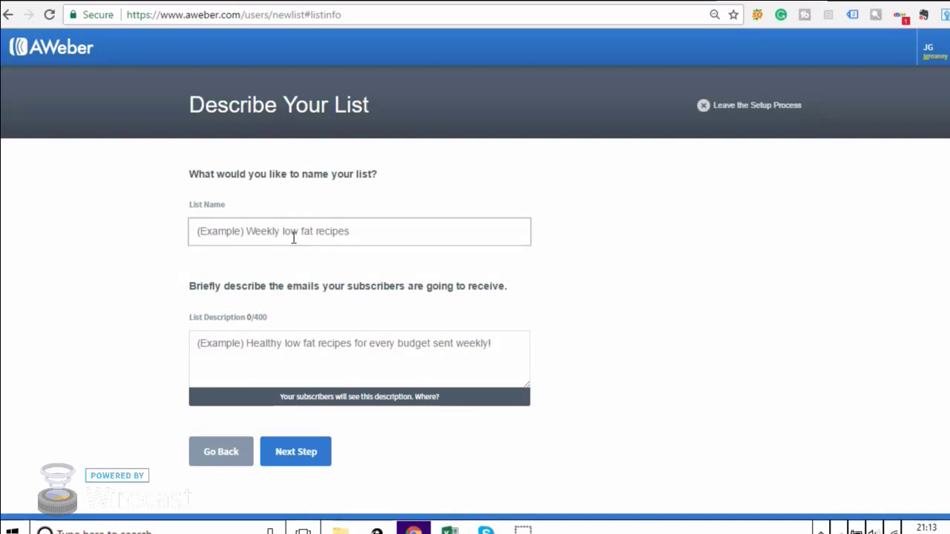
text(Yoga )
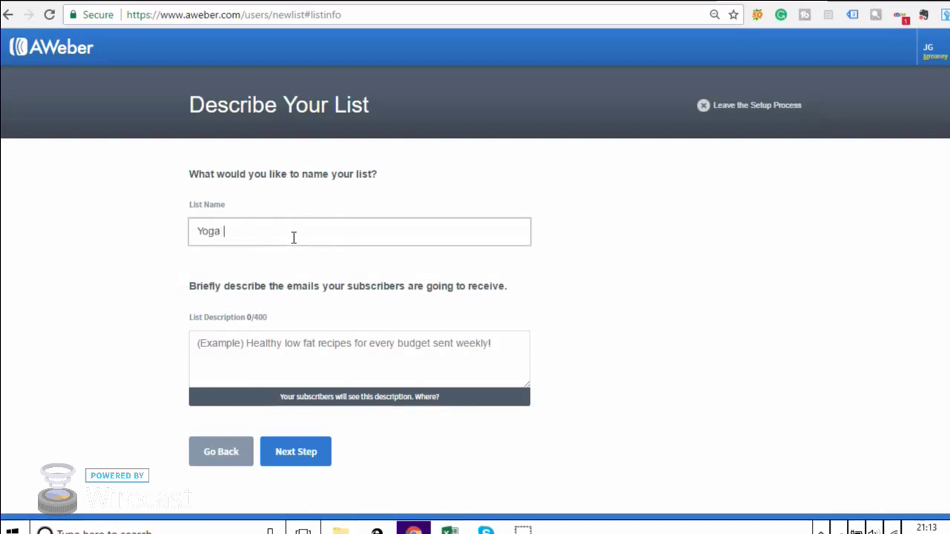
text(Panda)
click(282, 347)
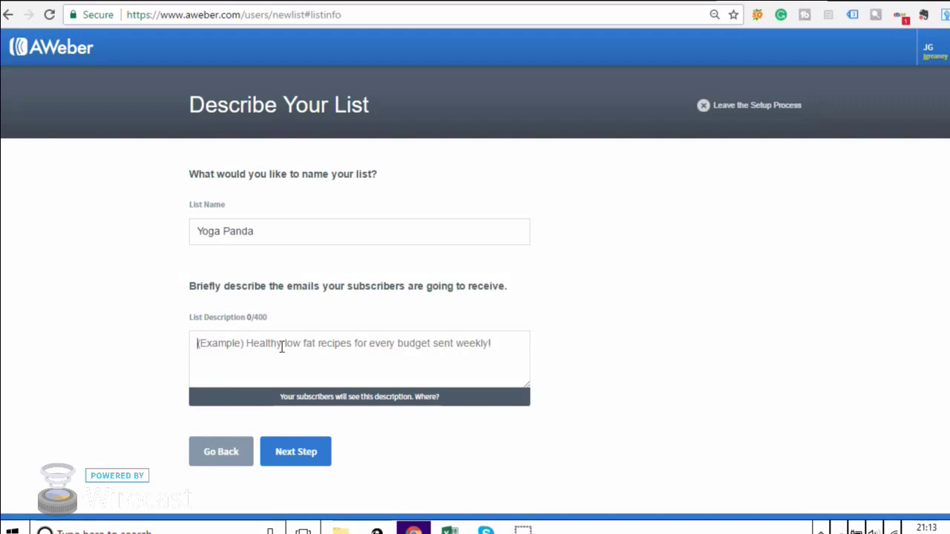
text(Sined up for a yoga panda promotion)
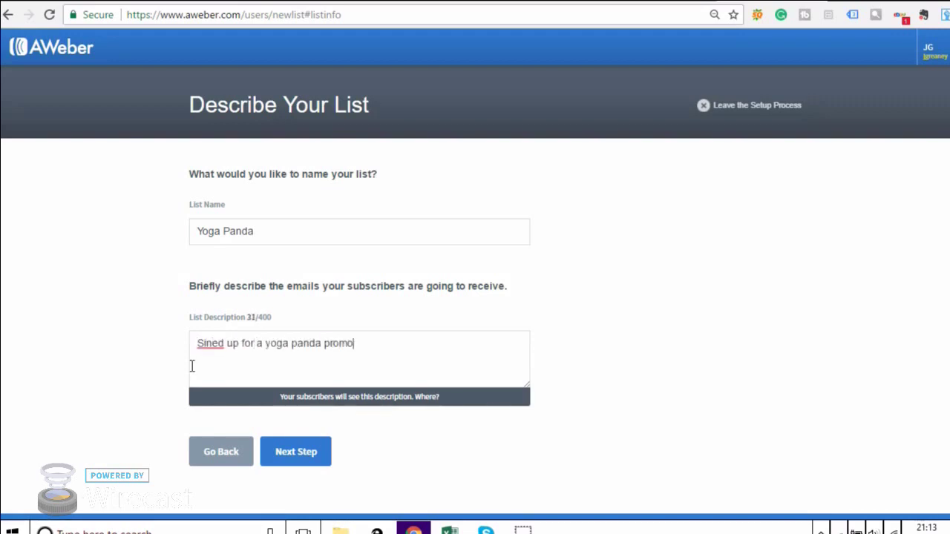
click(210, 344)
text(g)
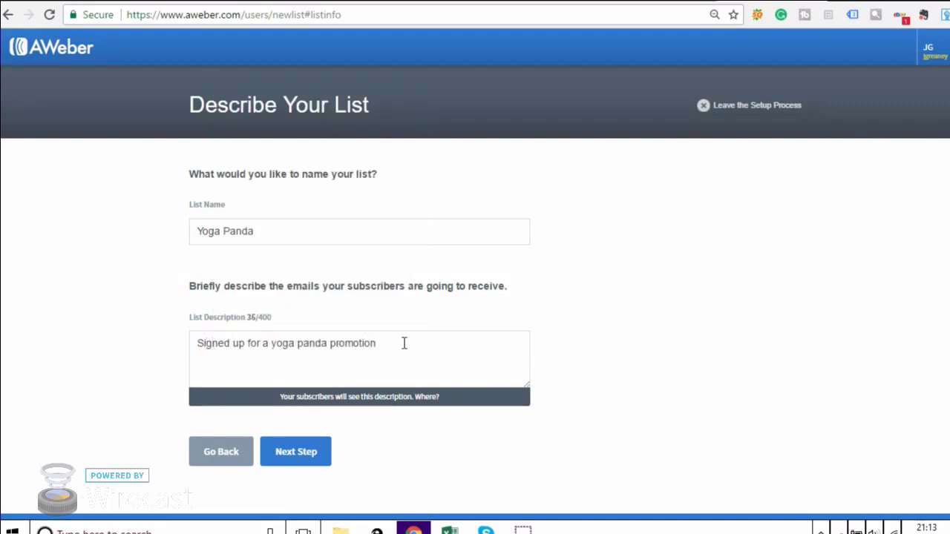
click(403, 343)
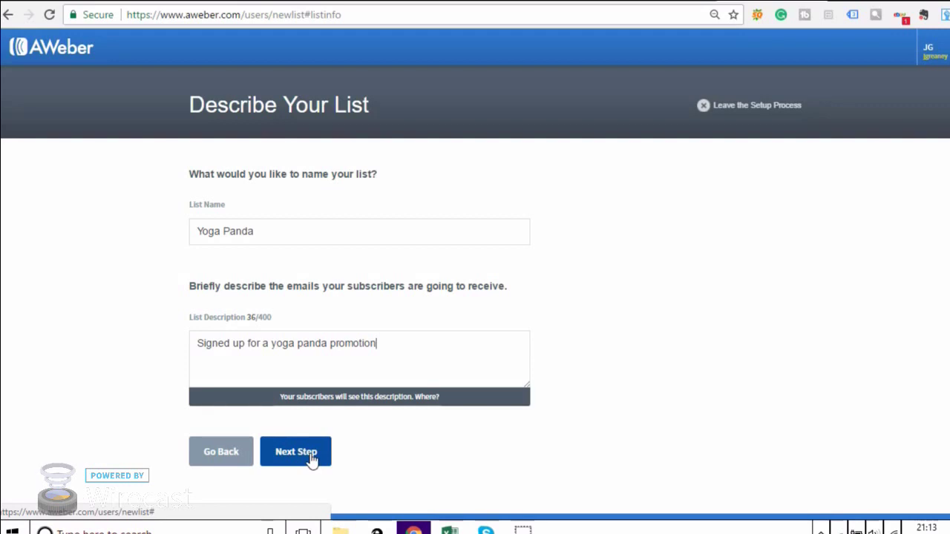
click(311, 456)
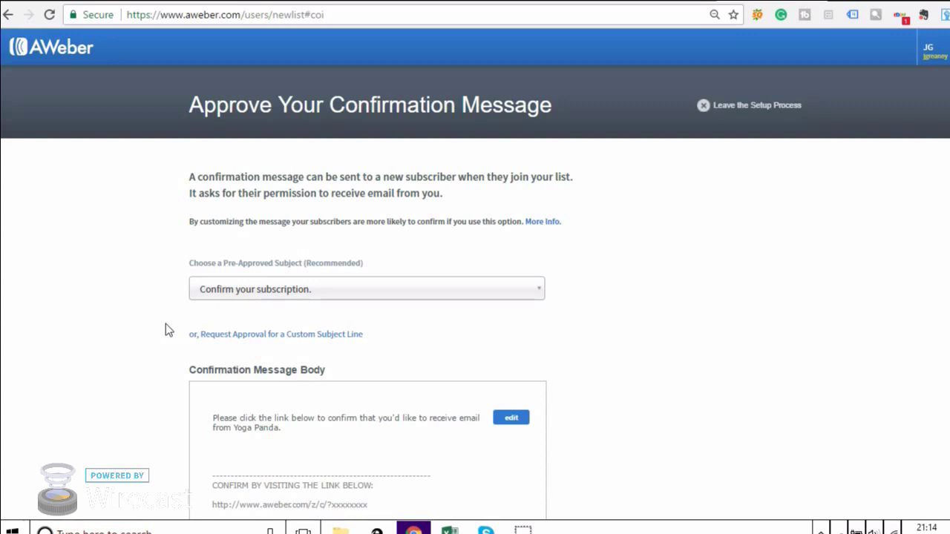
Approve the 'Confirm your subscription.' message and create the Yoga Panda list.
scroll(241, 134, down, 4)
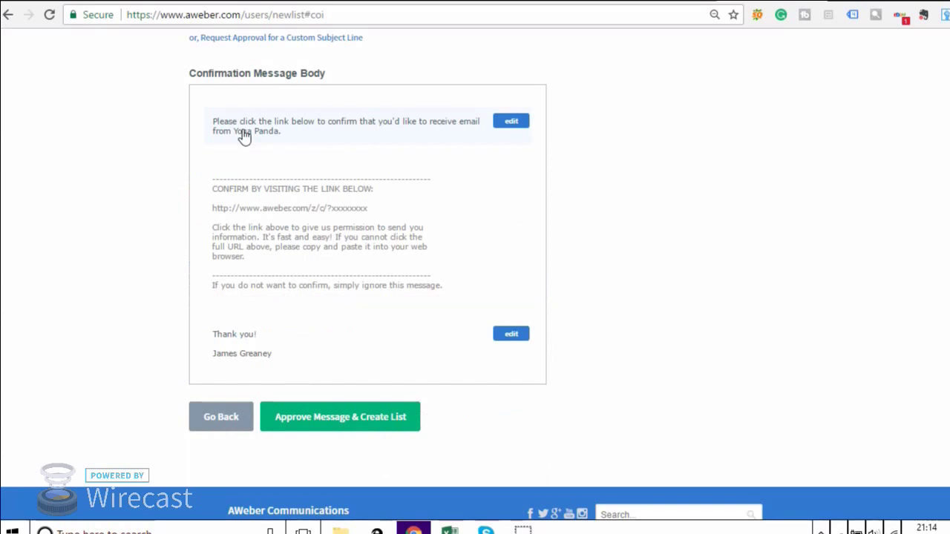
click(322, 420)
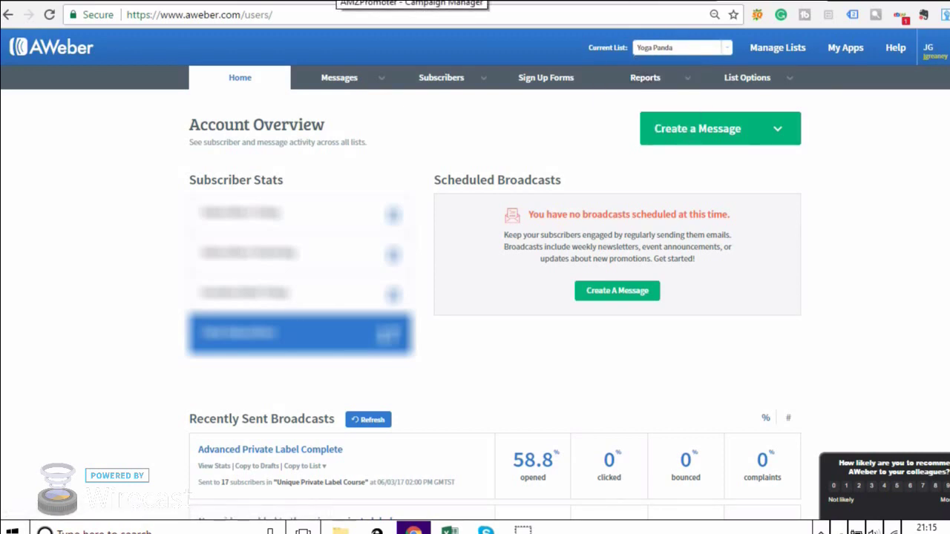
Open the Promo campaign for editing and autofill its title 'Limited Discount Offer 50% Off Now!'.
click(349, 1)
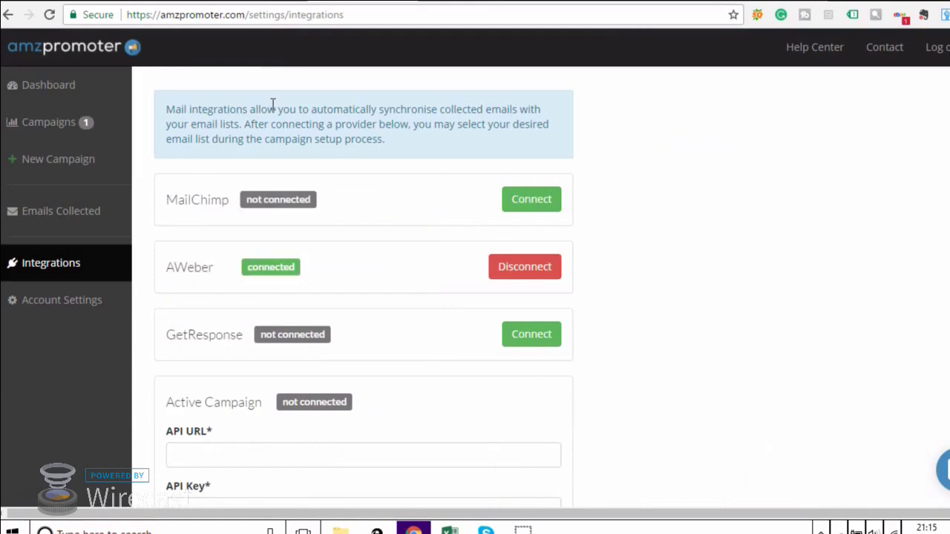
click(60, 135)
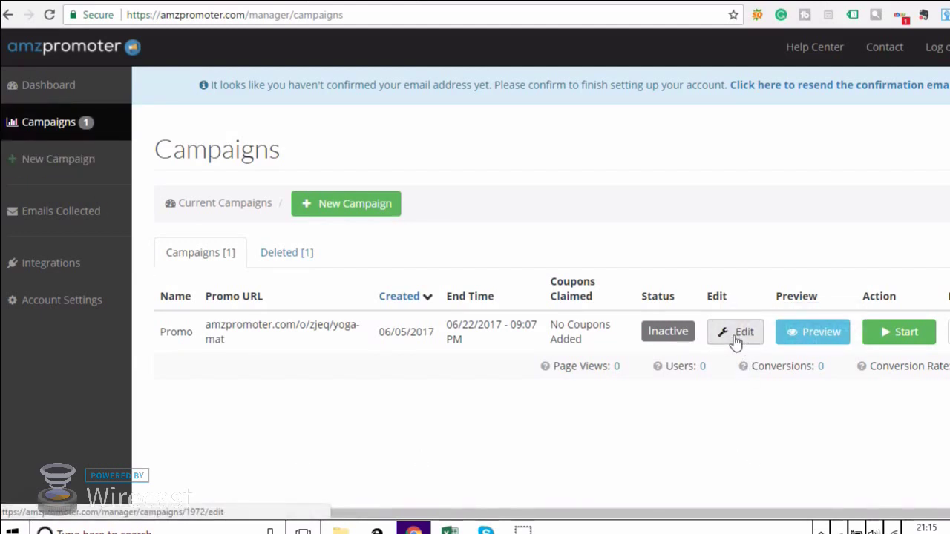
click(737, 335)
click(356, 197)
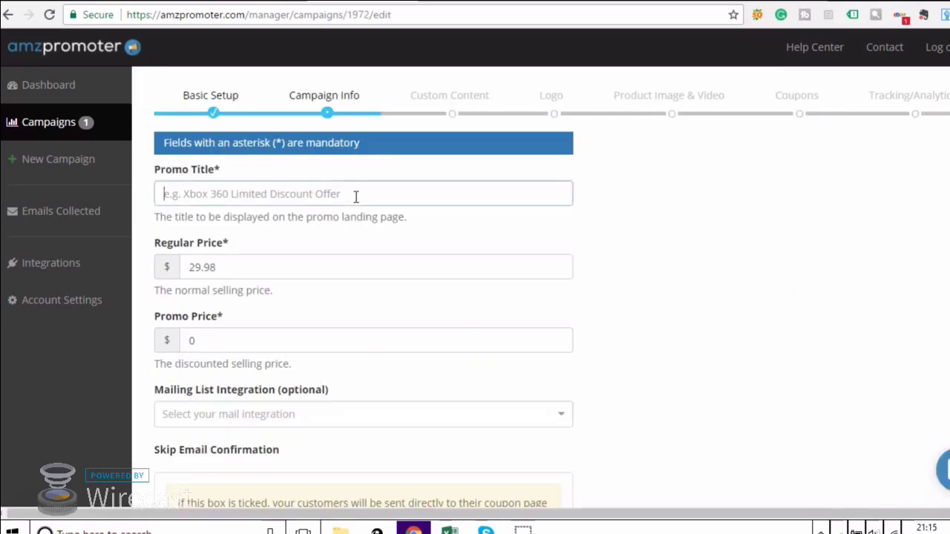
click(345, 217)
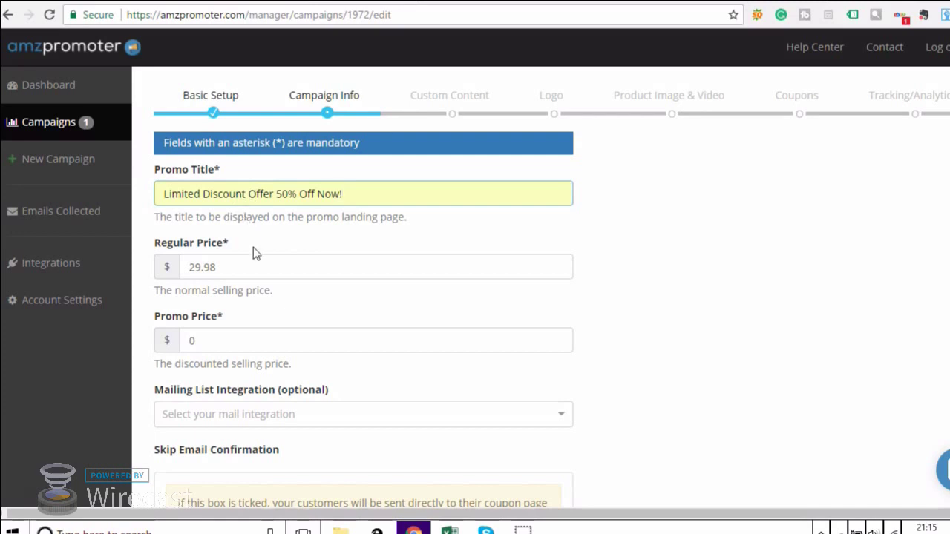
Set the promo price to 14.99 and choose AWeber as the mailing list integration.
double_click(261, 339)
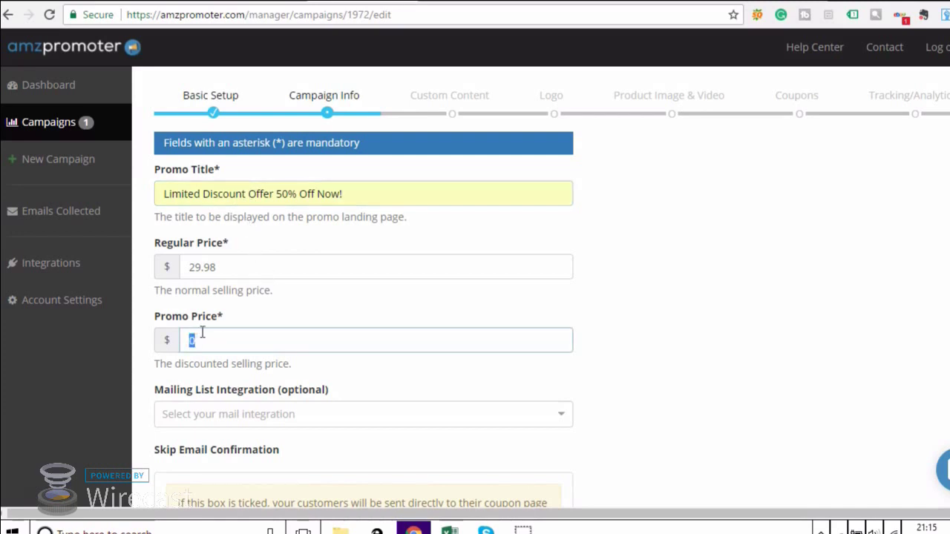
key(BackSpace)
text(14.99)
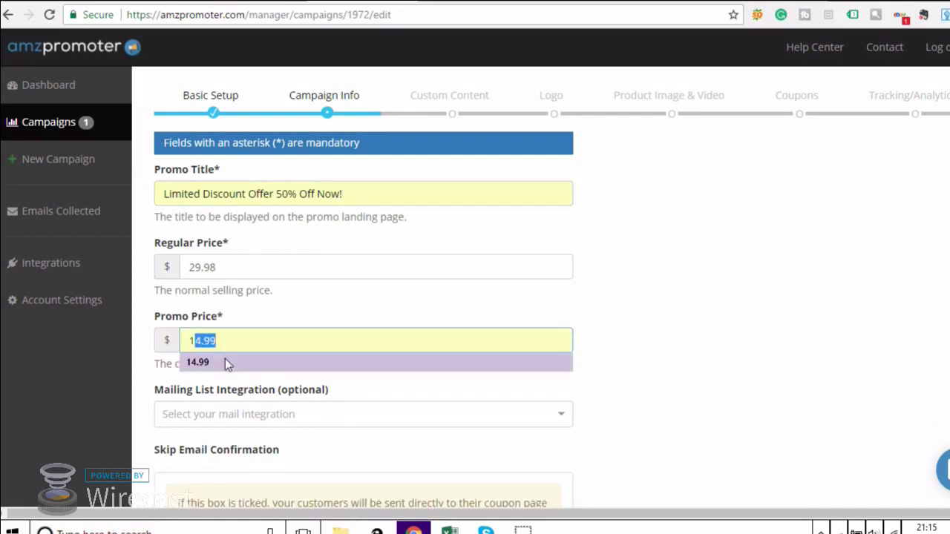
click(227, 363)
click(240, 414)
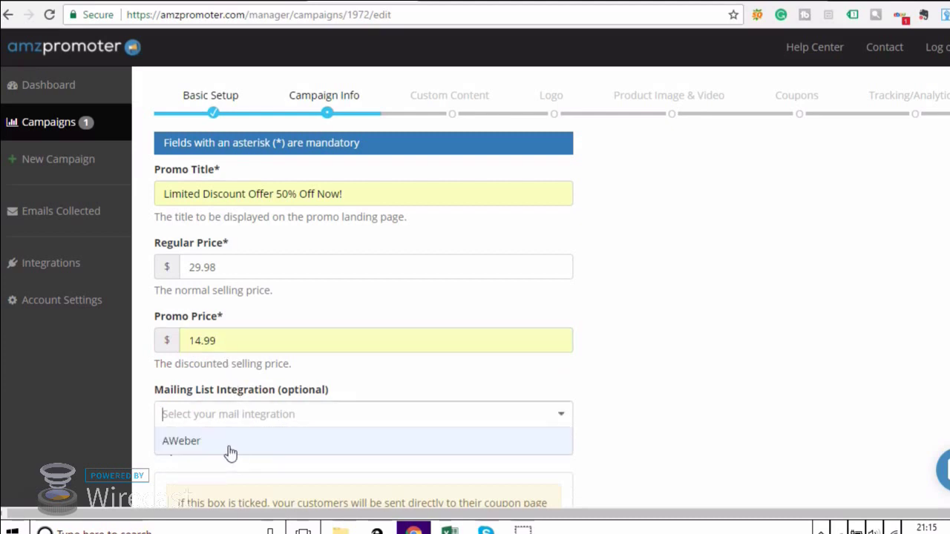
click(230, 445)
scroll(658, 403, down, 1)
scroll(658, 403, down, 2)
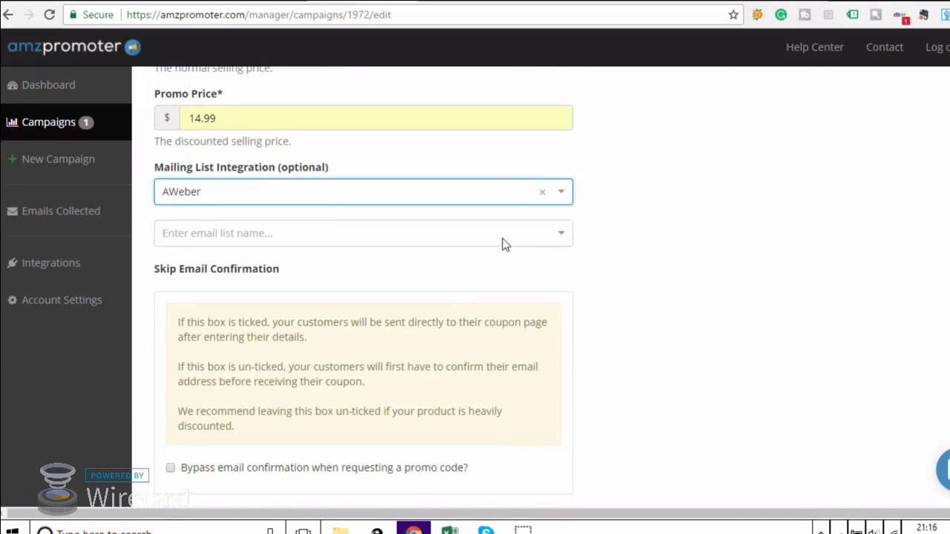
Send collected emails to the Yoga Panda AWeber list and enable bypassing email confirmation.
click(503, 239)
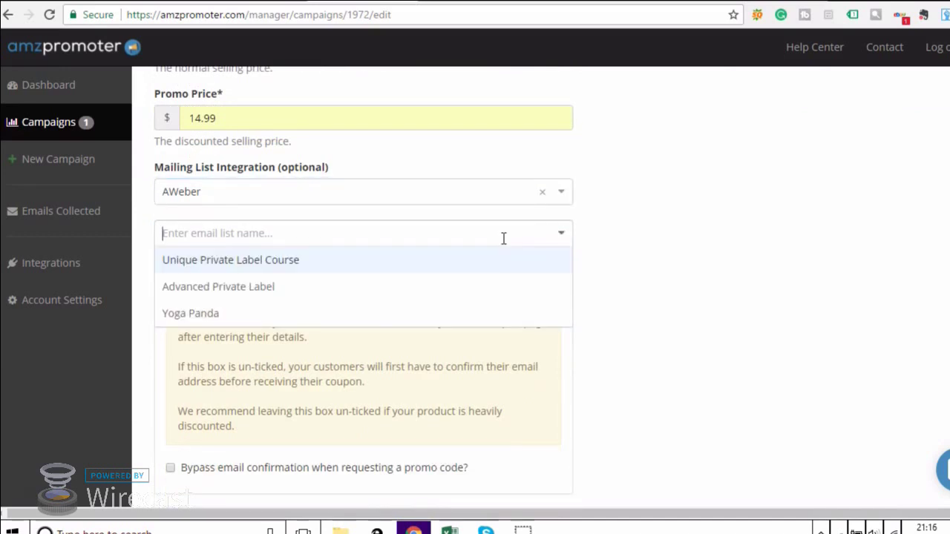
click(449, 317)
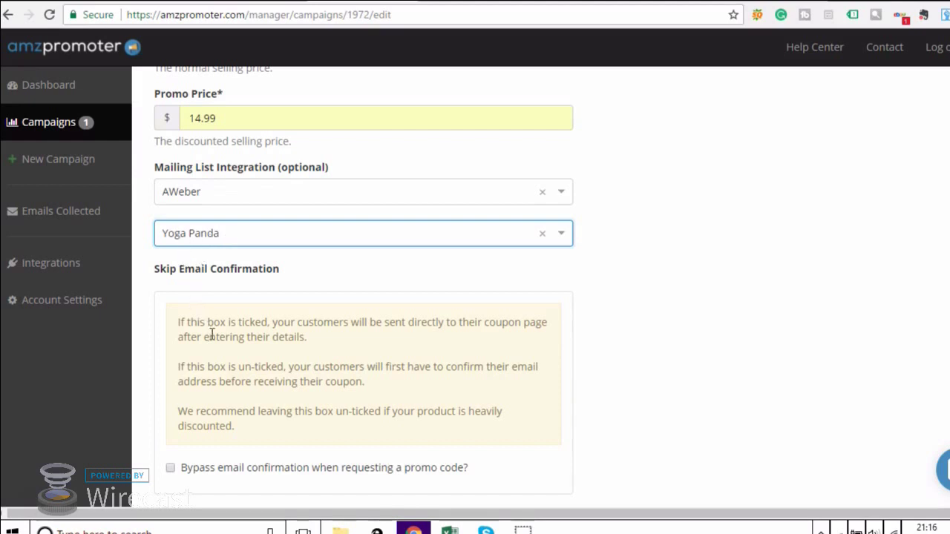
click(170, 469)
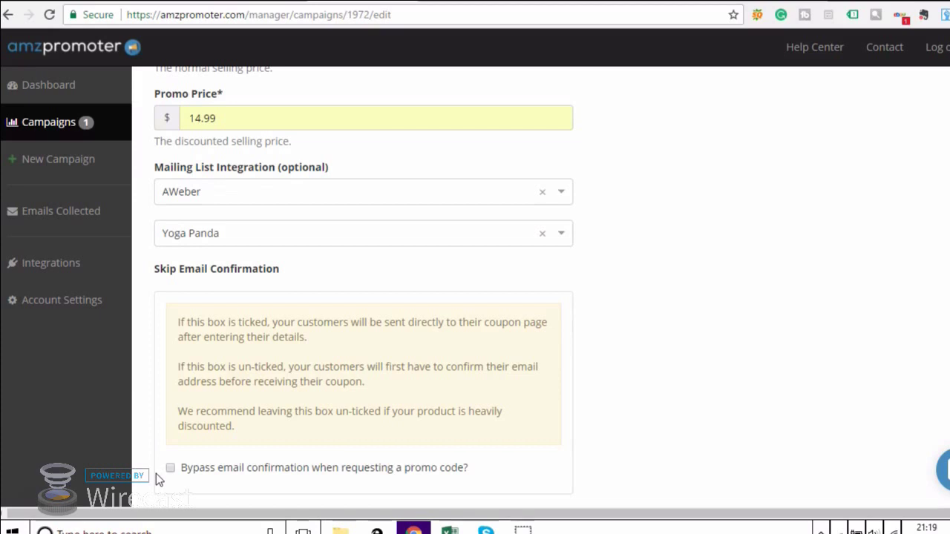
click(171, 469)
scroll(170, 473, down, 4)
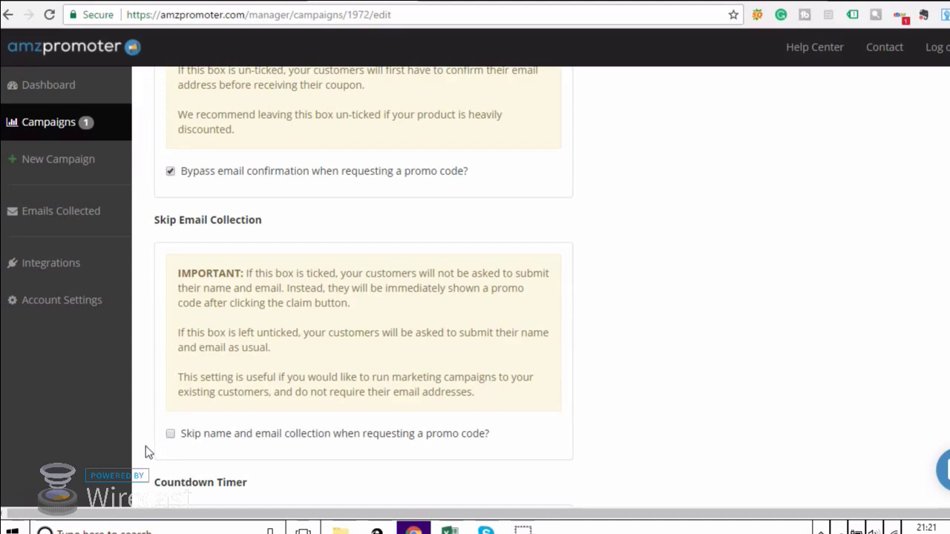
scroll(145, 446, down, 4)
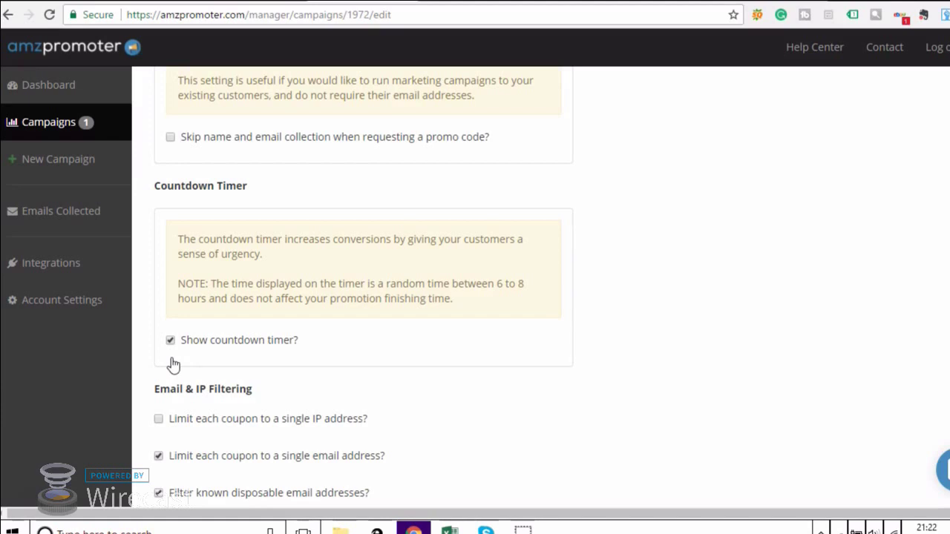
scroll(171, 364, down, 2)
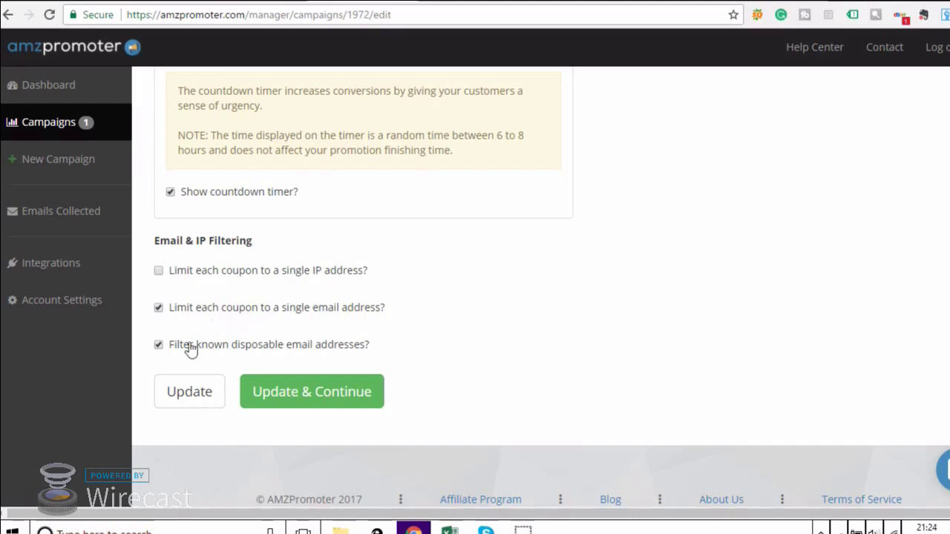
Save the campaign info, then enter the sender's name and the subject 'Your Coupon Code'.
click(271, 398)
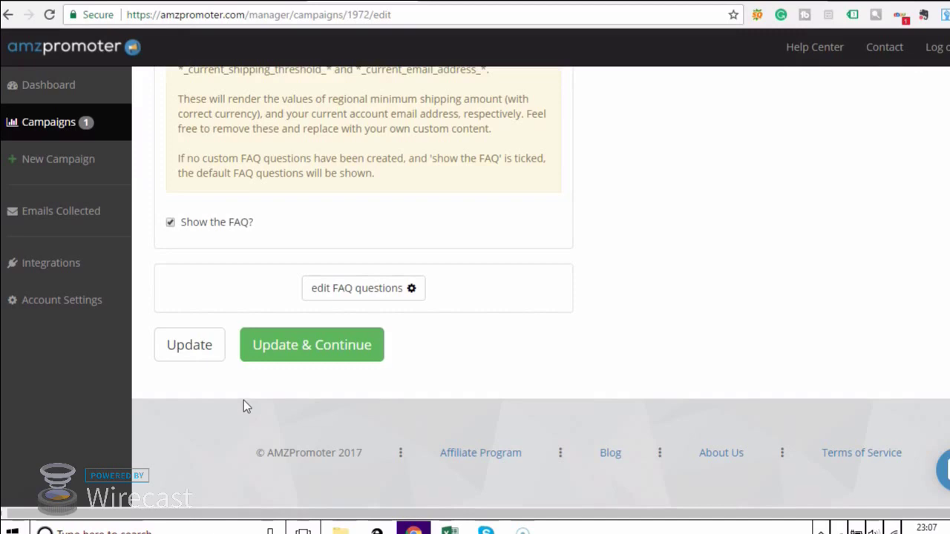
scroll(243, 400, up, 15)
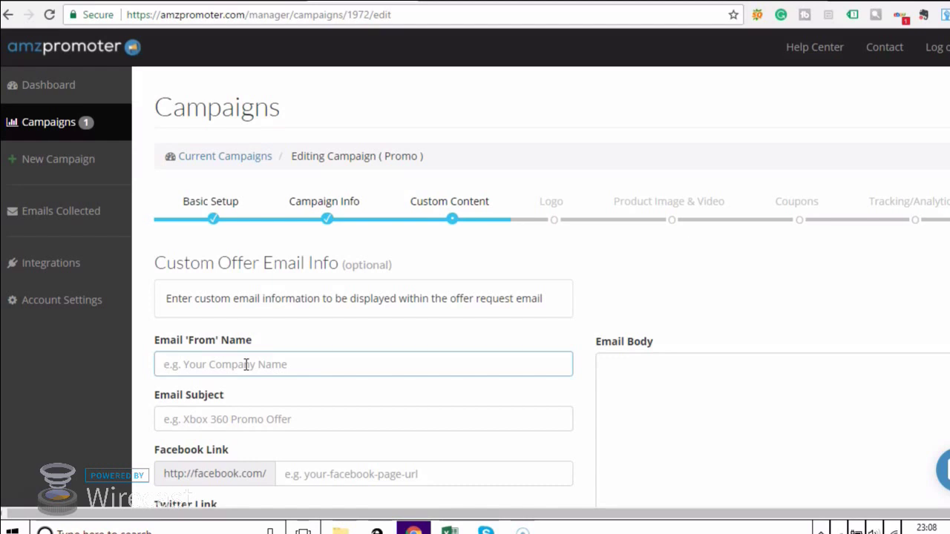
text(James)
click(288, 428)
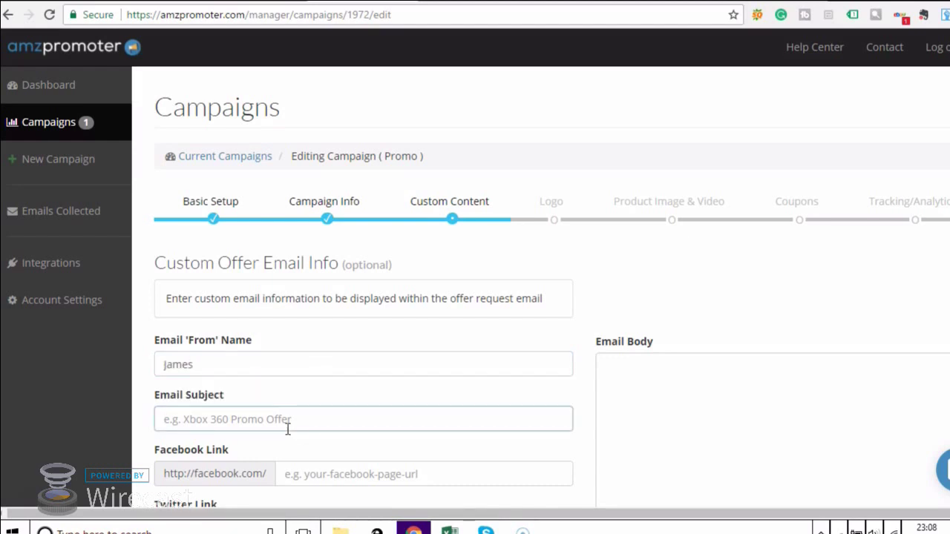
text(Your Coupon Code)
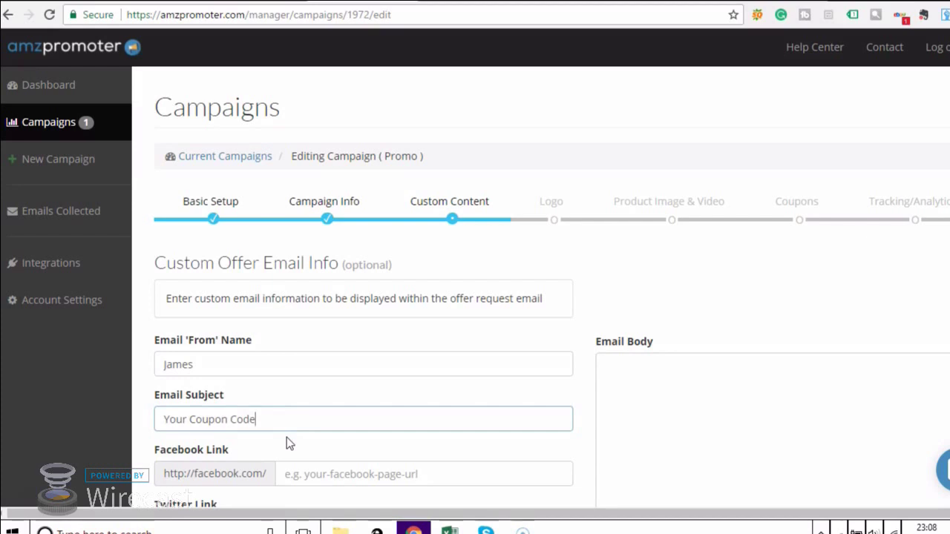
scroll(287, 437, down, 1)
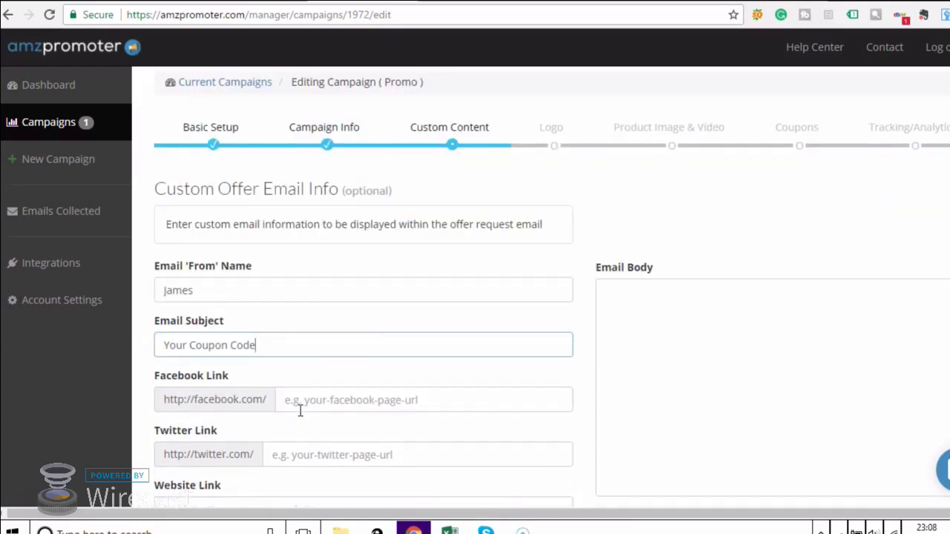
Copy the Yoga Panda Facebook page address and paste it into the campaign's Facebook Link field.
click(159, 0)
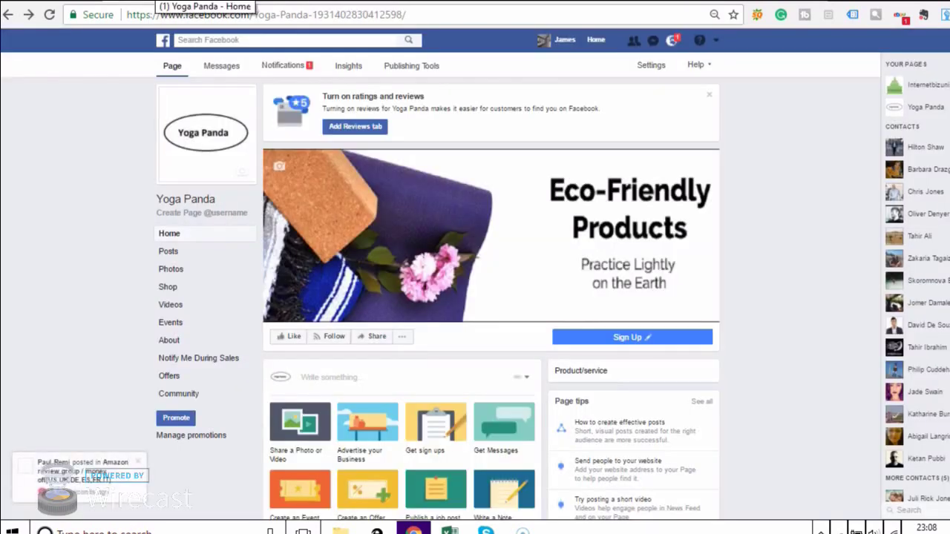
drag(418, 15, 255, 14)
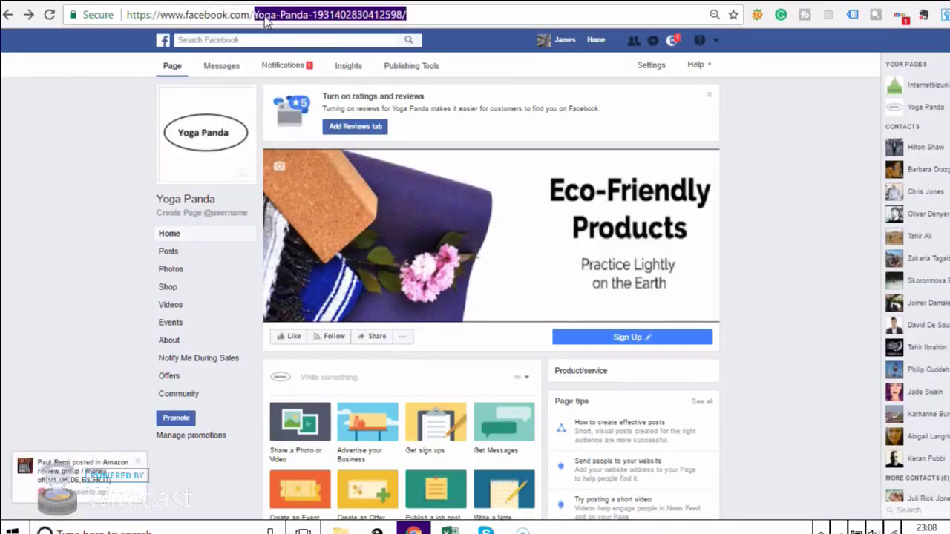
right_click(256, 15)
click(321, 66)
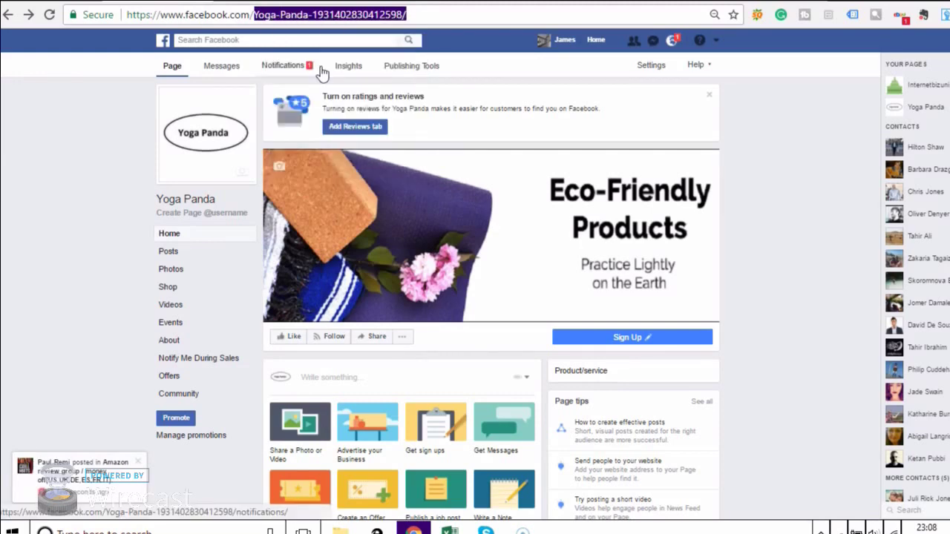
key(ctrl+Tab)
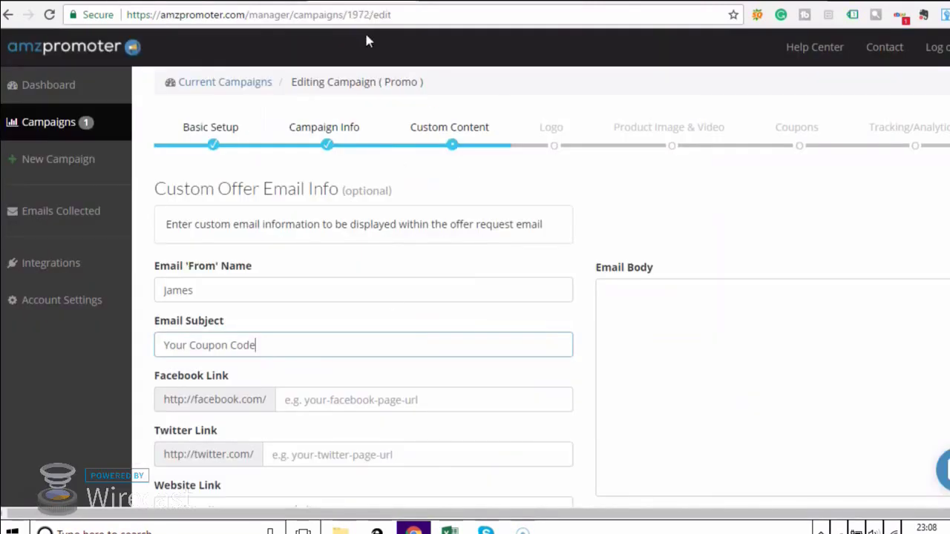
right_click(321, 404)
click(377, 265)
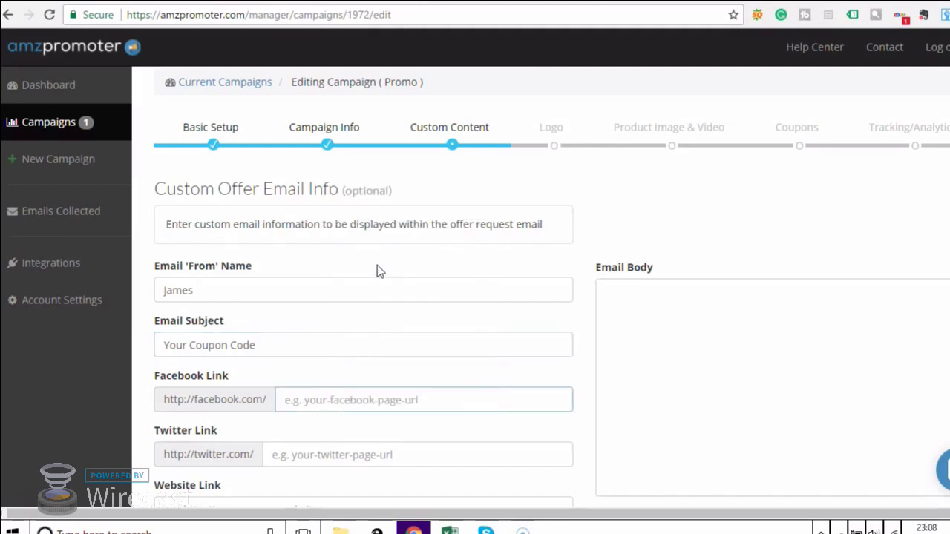
scroll(429, 376, down, 1)
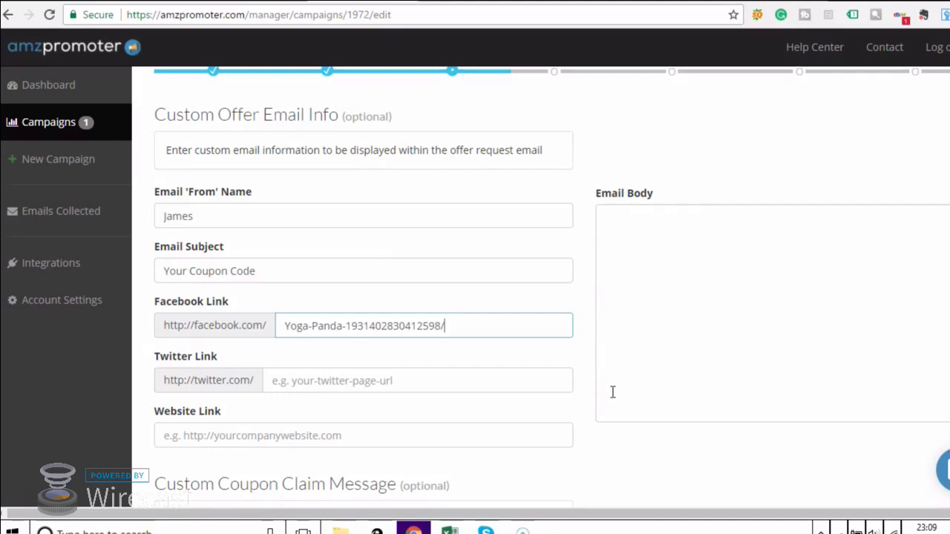
scroll(613, 393, down, 2)
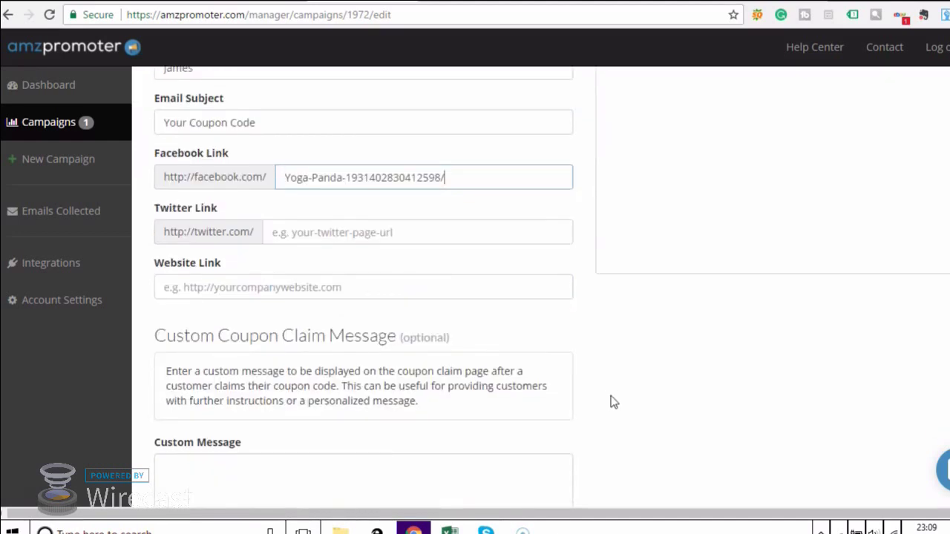
scroll(612, 402, down, 1)
scroll(613, 401, down, 1)
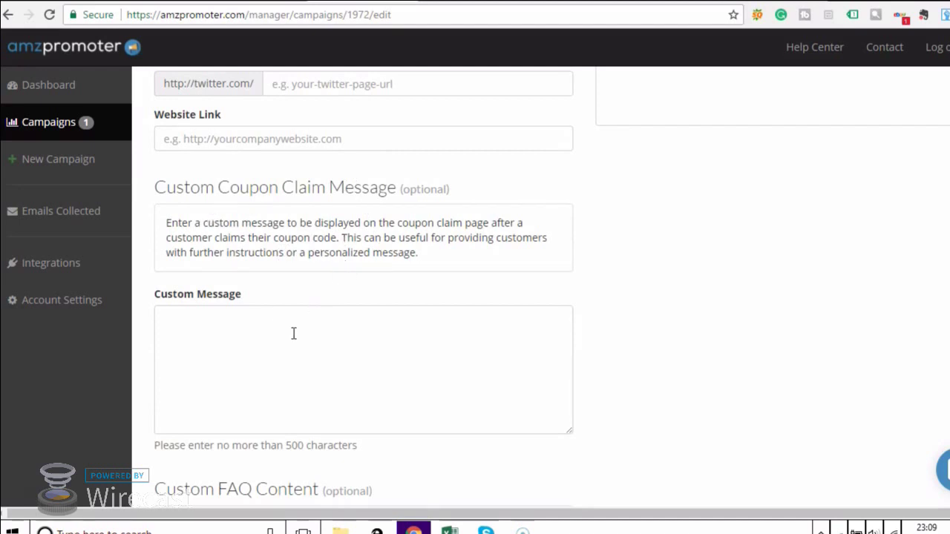
scroll(293, 333, down, 2)
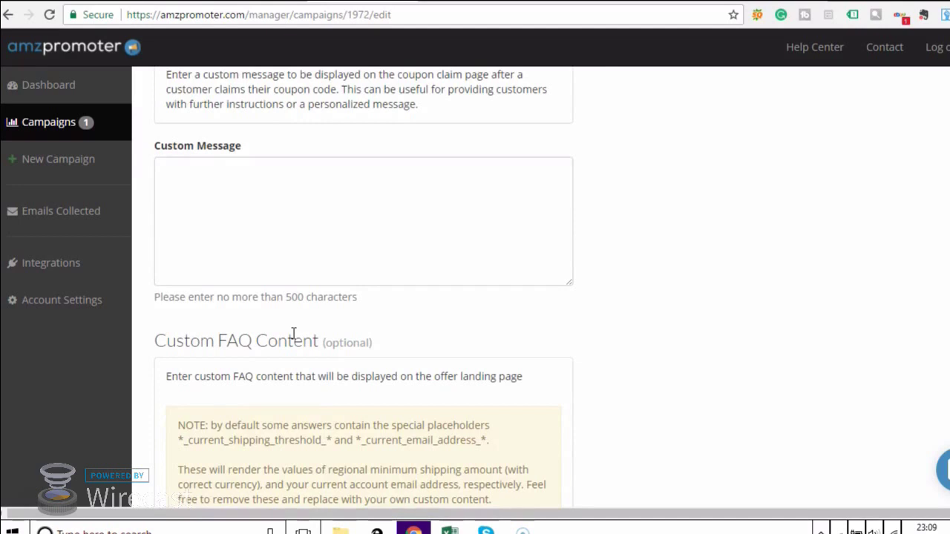
scroll(293, 333, down, 2)
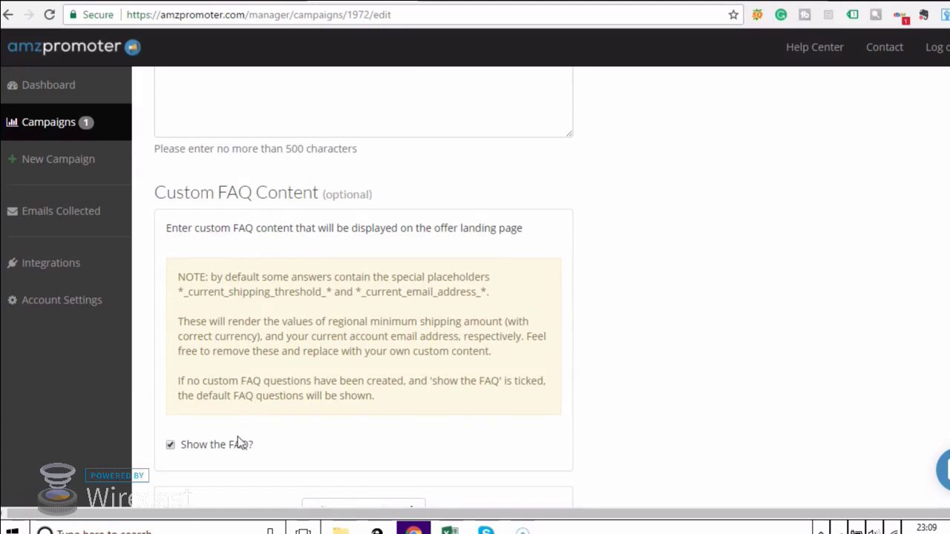
scroll(259, 432, down, 2)
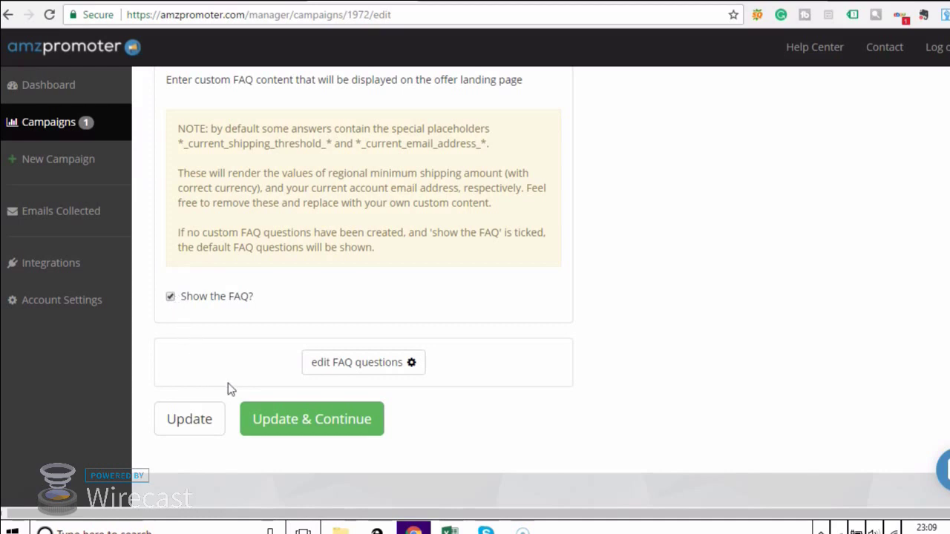
Save the custom content and drop the Yoga Panda logo file into the custom logo upload area.
click(276, 431)
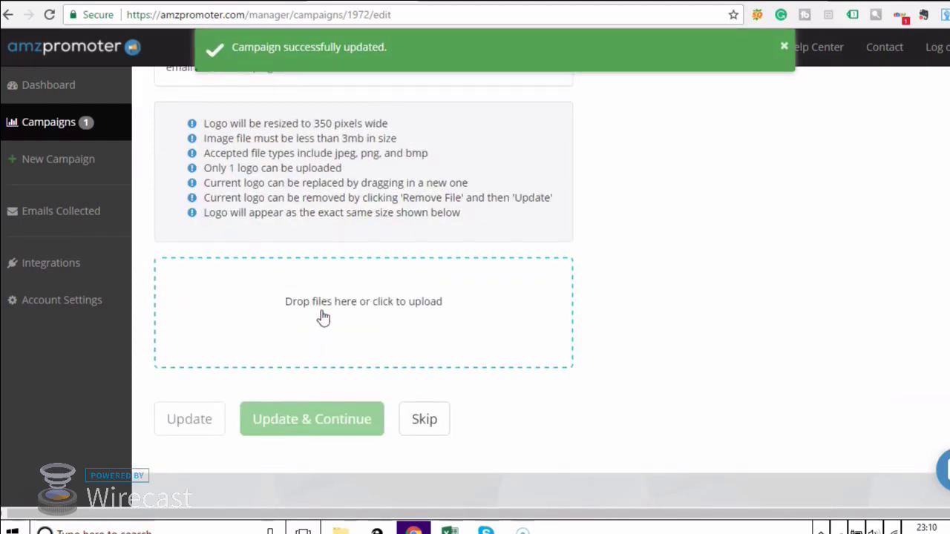
drag(322, 317, 354, 334)
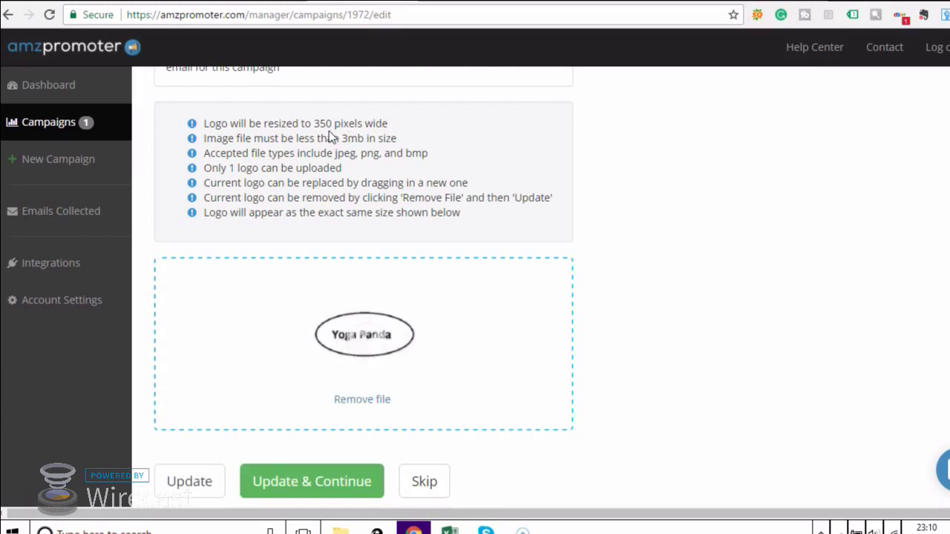
scroll(370, 192, up, 1)
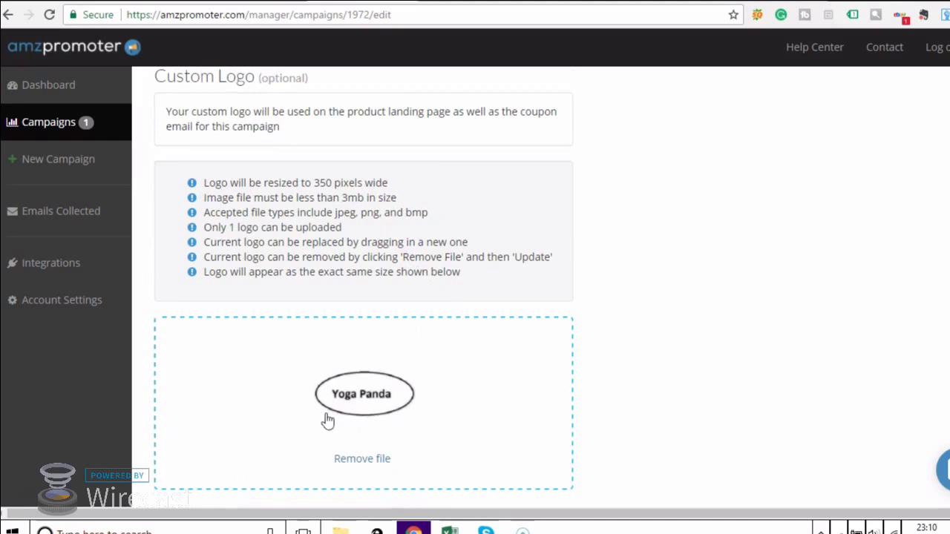
scroll(327, 421, up, 5)
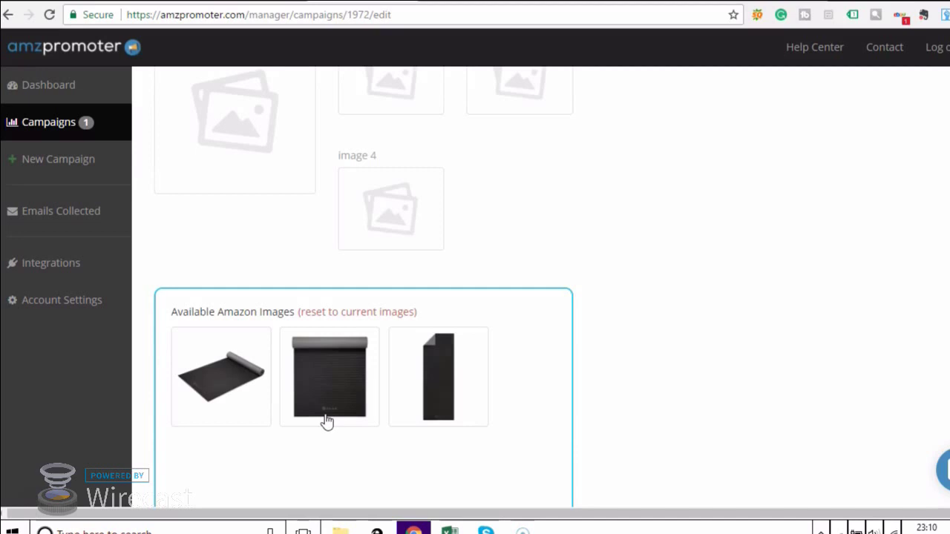
Pick the rolled-out, flat and upright yoga mat photos as images 1, 2 and 3, leaving YouTube empty.
click(241, 410)
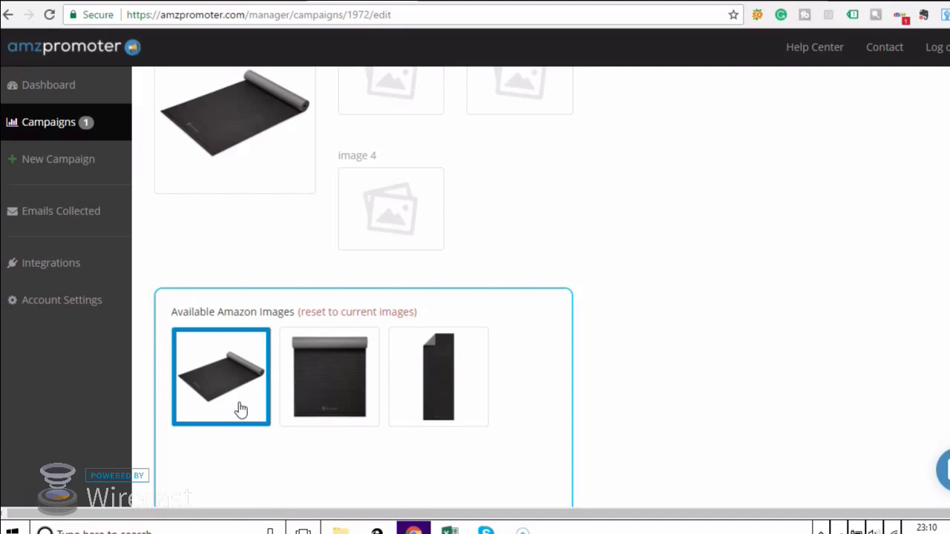
click(364, 413)
click(435, 386)
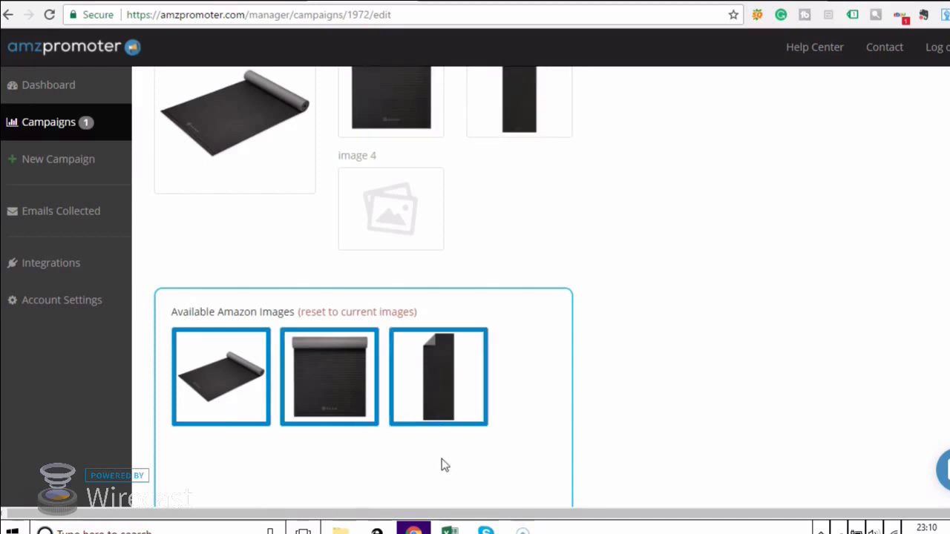
scroll(441, 465, down, 2)
scroll(442, 465, up, 4)
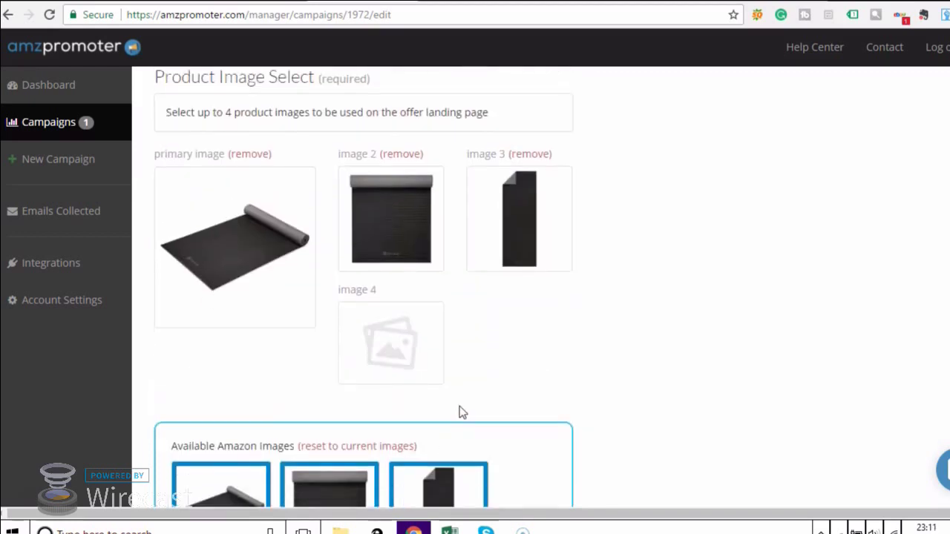
scroll(459, 413, down, 7)
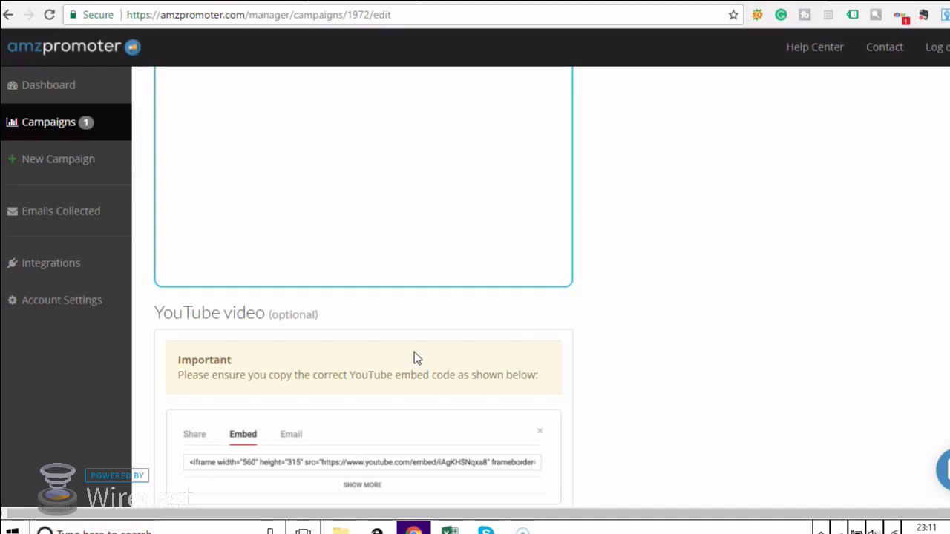
scroll(414, 362, down, 4)
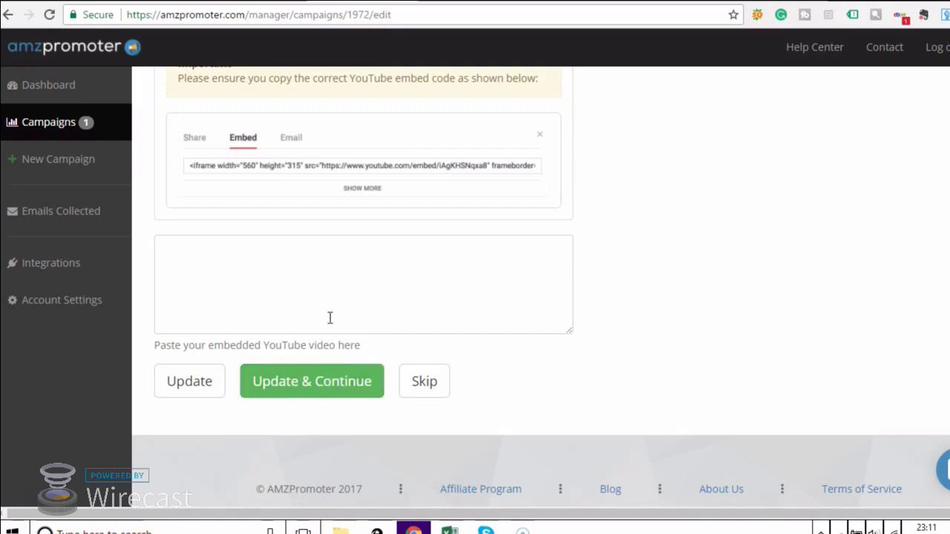
Save the product images and load TXT.txt as the coupon code file.
click(319, 382)
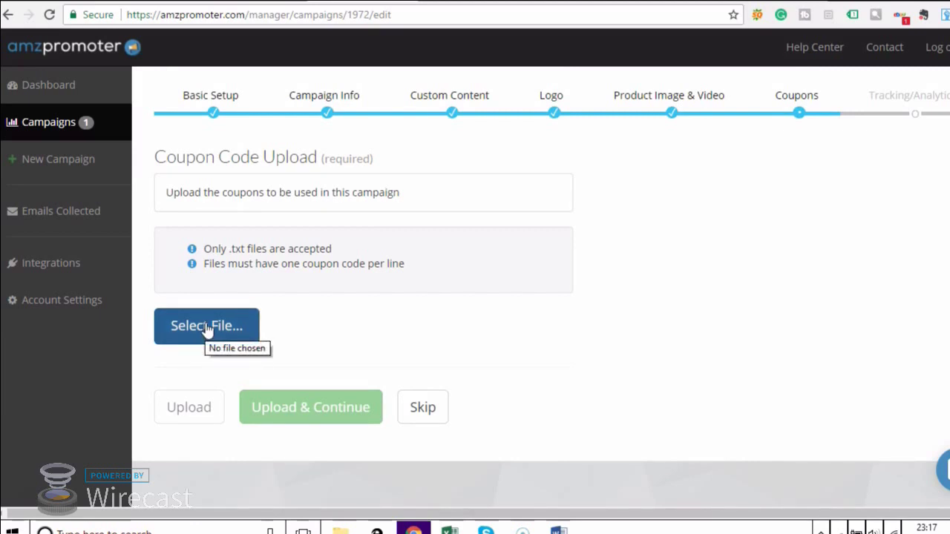
key(Return)
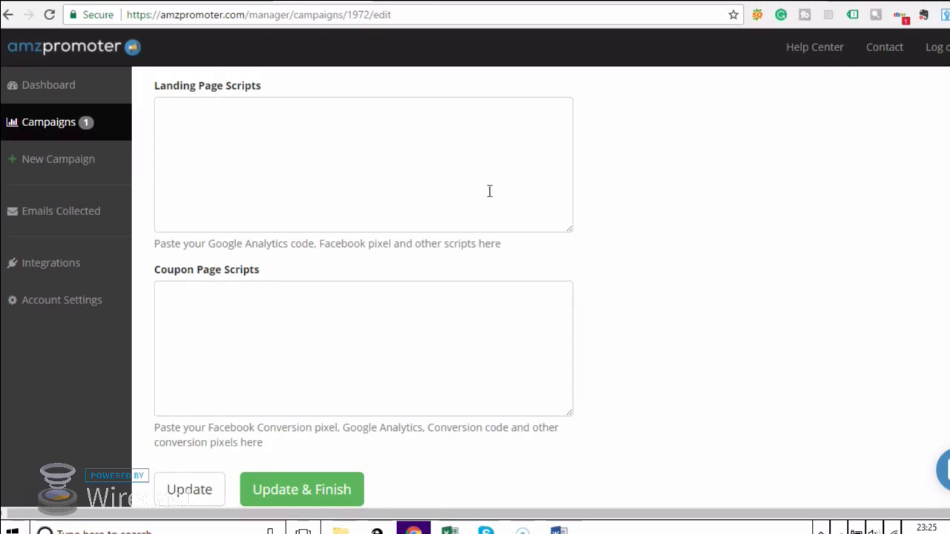
Open the 'Business Manager Overview - Facebook' result from the Google search for 'facebook business manager'.
click(772, 1)
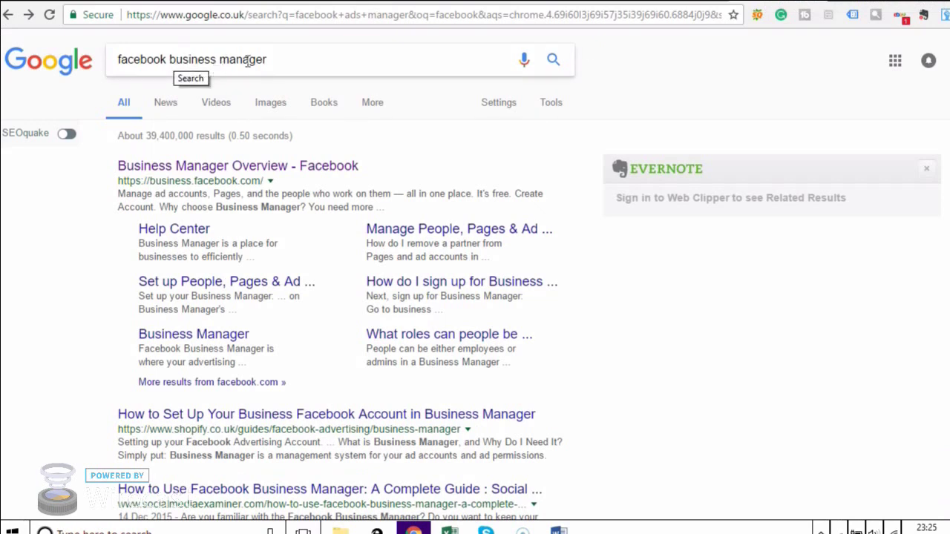
click(303, 168)
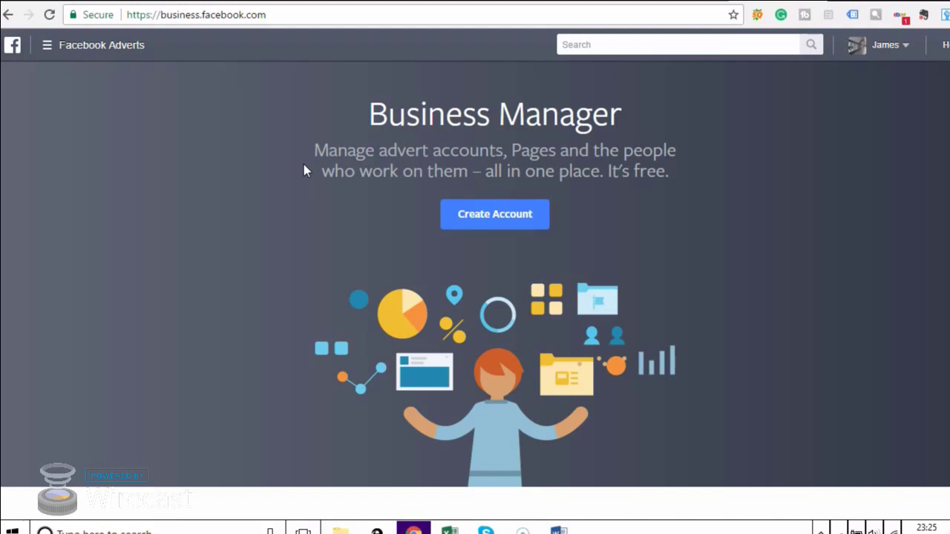
Create a Facebook pixel named 'yoga panda Pixel' from the Pixels page and begin its installation.
click(46, 46)
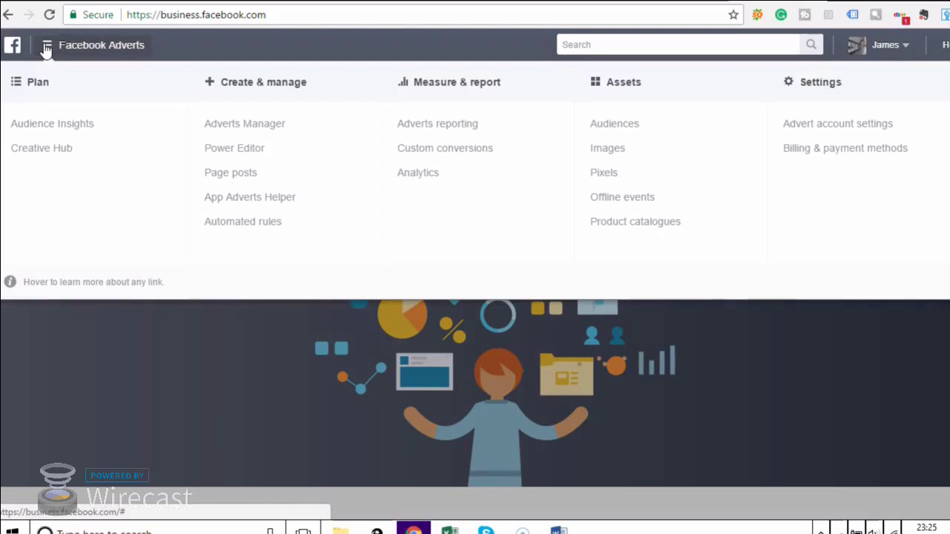
click(604, 175)
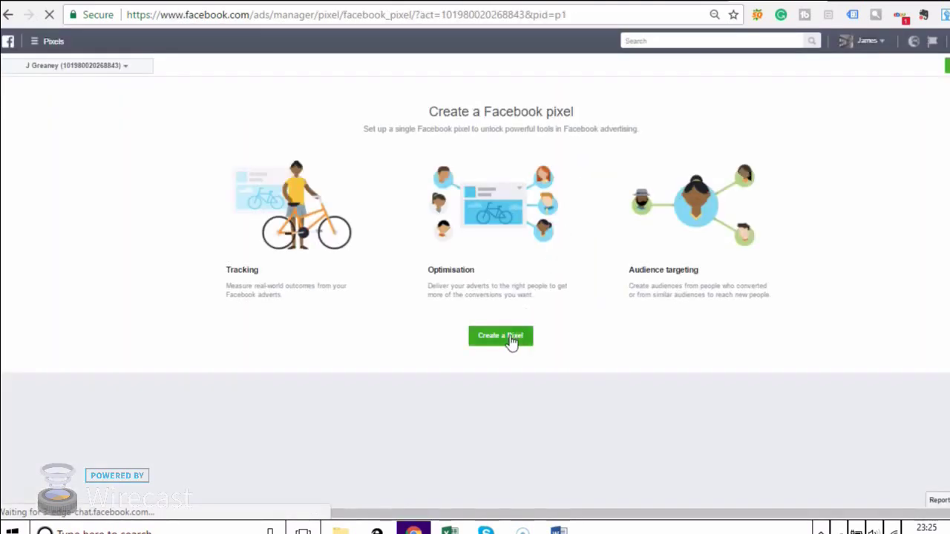
click(510, 340)
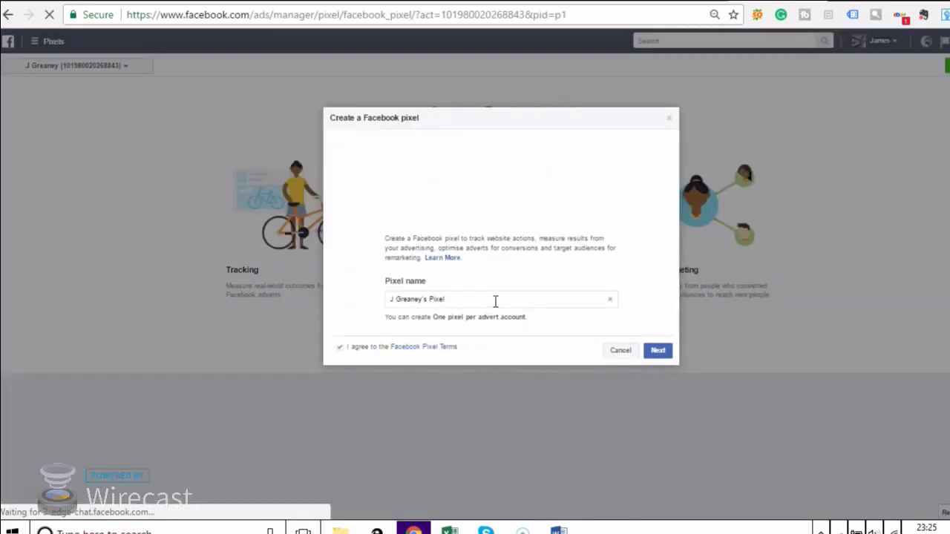
drag(477, 299, 360, 301)
click(426, 299)
click(424, 299)
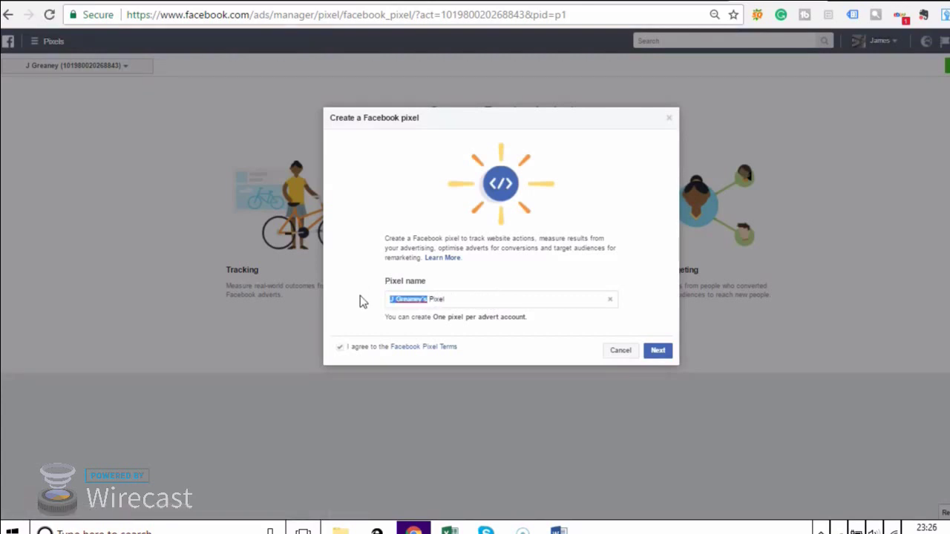
text(ur website)
click(660, 357)
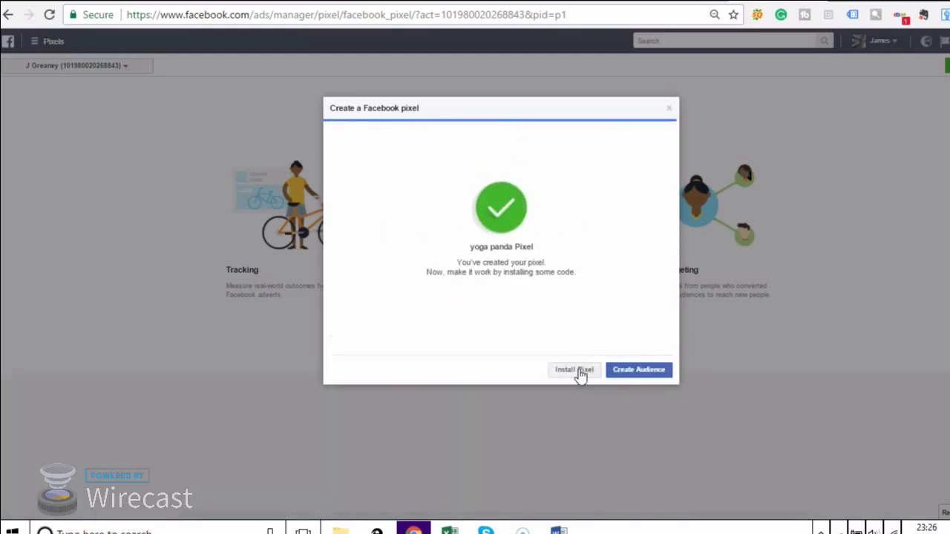
click(578, 370)
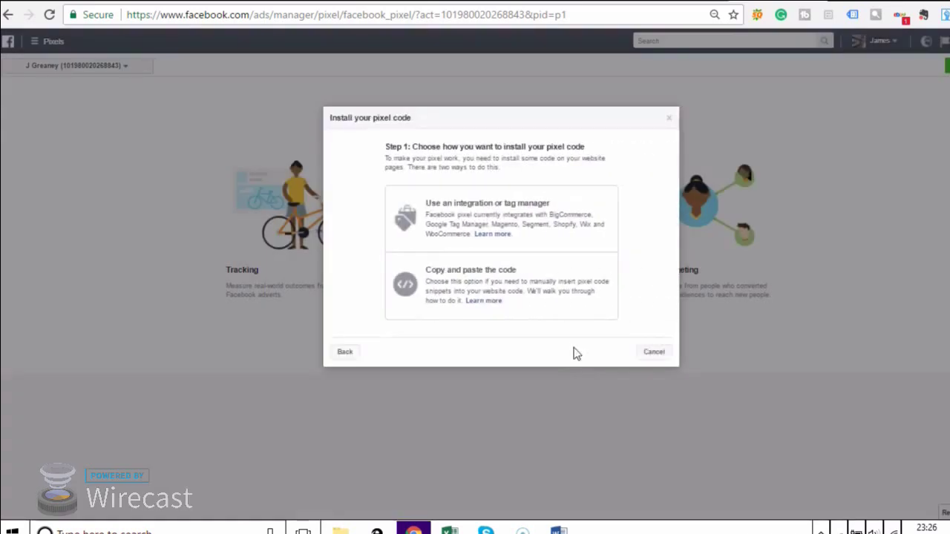
Choose manual 'Copy and paste the code' installation and copy the yoga panda Pixel base code.
click(534, 287)
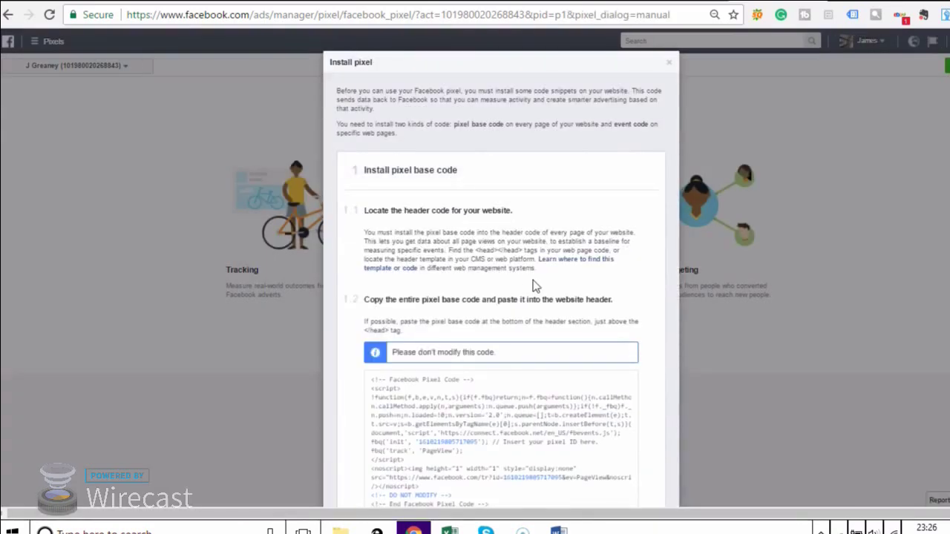
scroll(512, 251, down, 2)
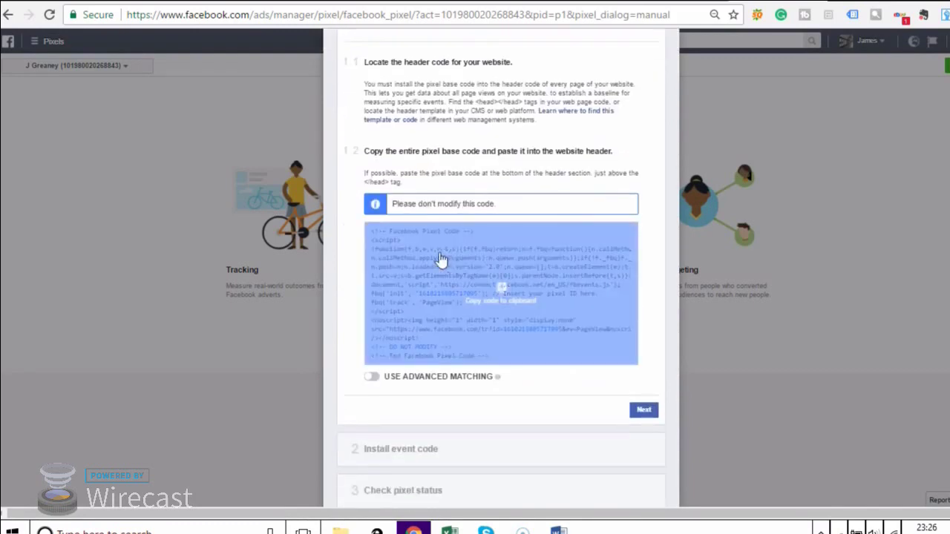
click(421, 261)
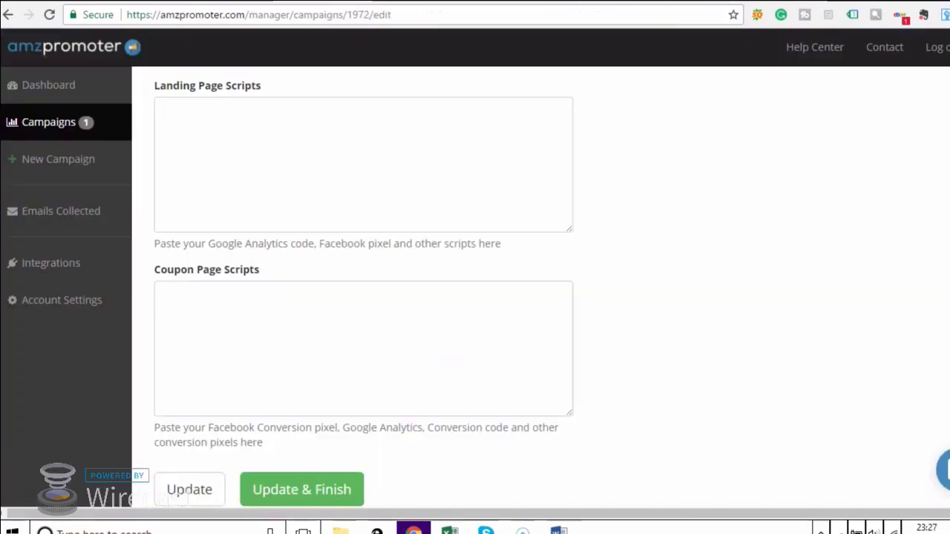
Paste the Facebook pixel base code into the Landing Page Scripts field, then return to the pixel setup.
click(304, 126)
right_click(302, 129)
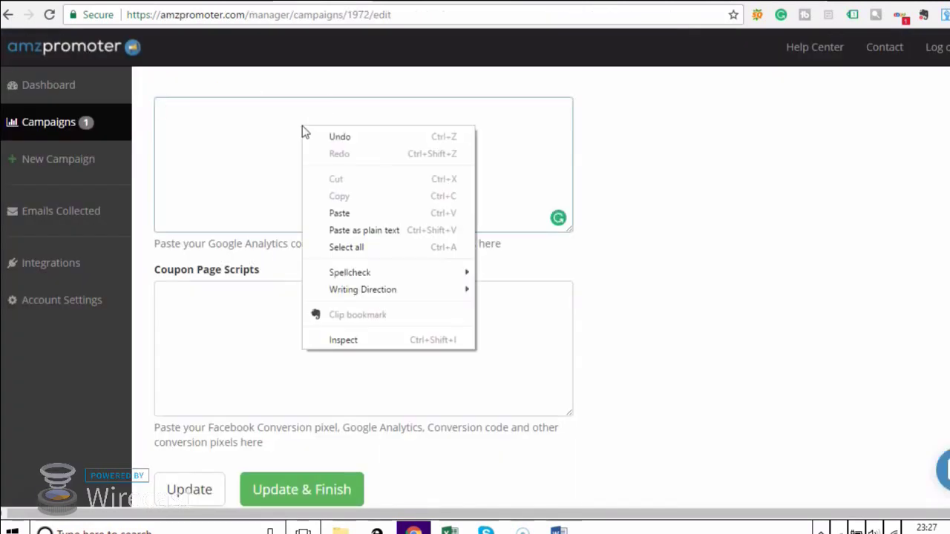
click(345, 213)
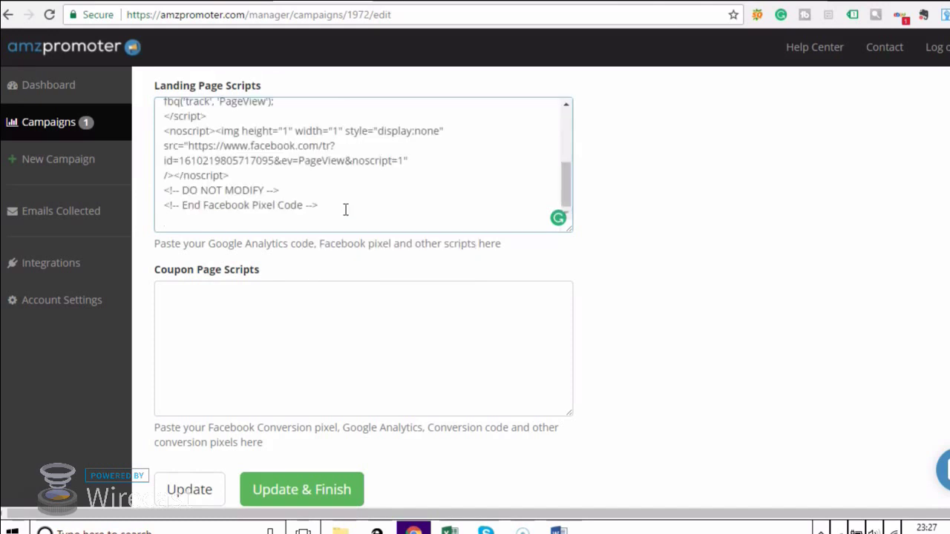
key(ctrl+Tab)
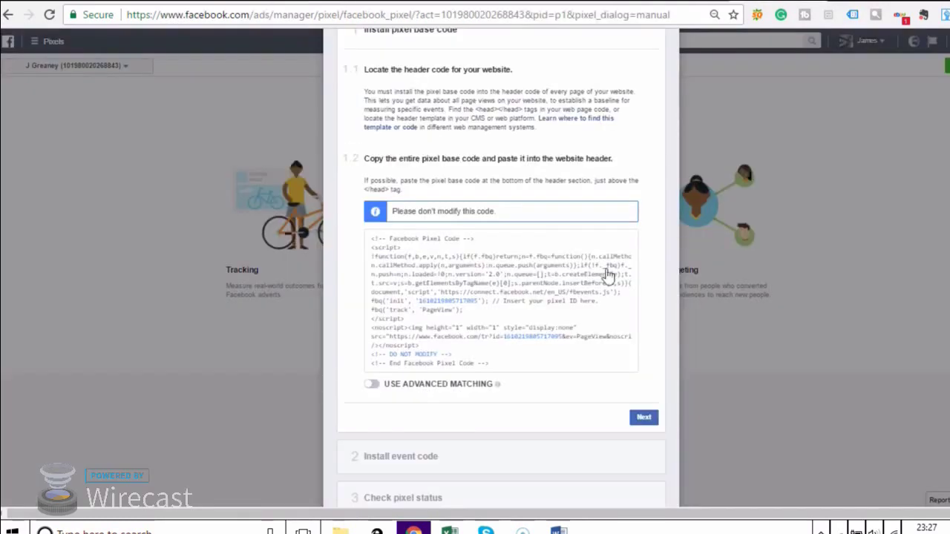
Copy the recommended Lead event code (value 10.00, currency USD) from Facebook's pixel event setup.
click(641, 420)
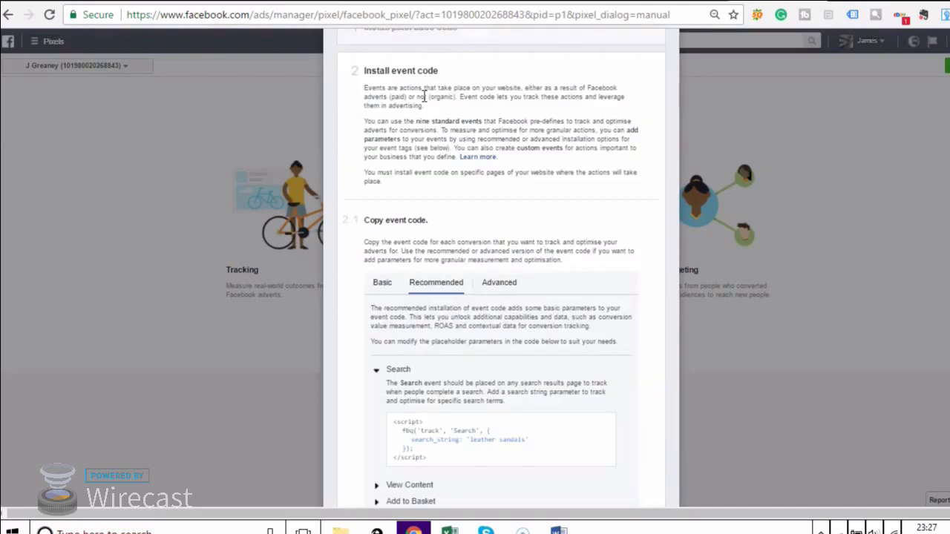
scroll(422, 297, down, 2)
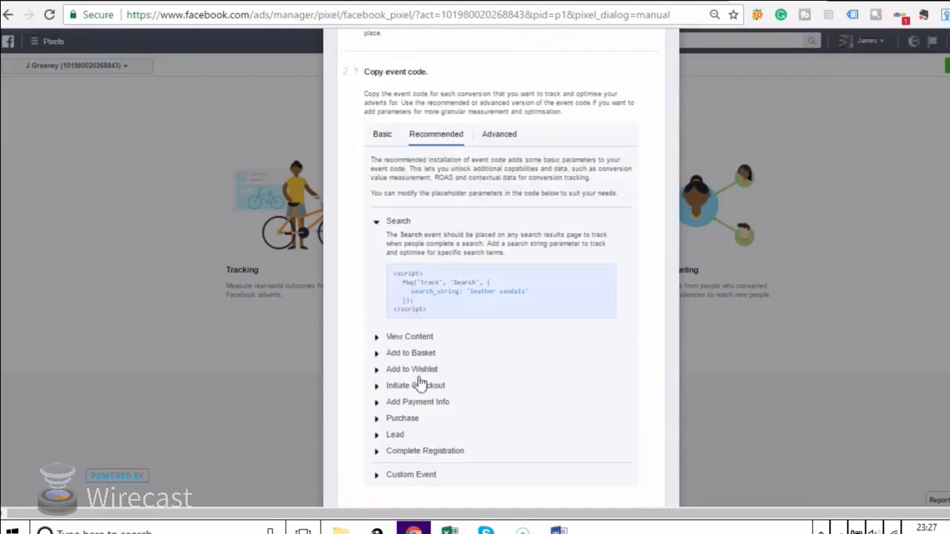
click(377, 437)
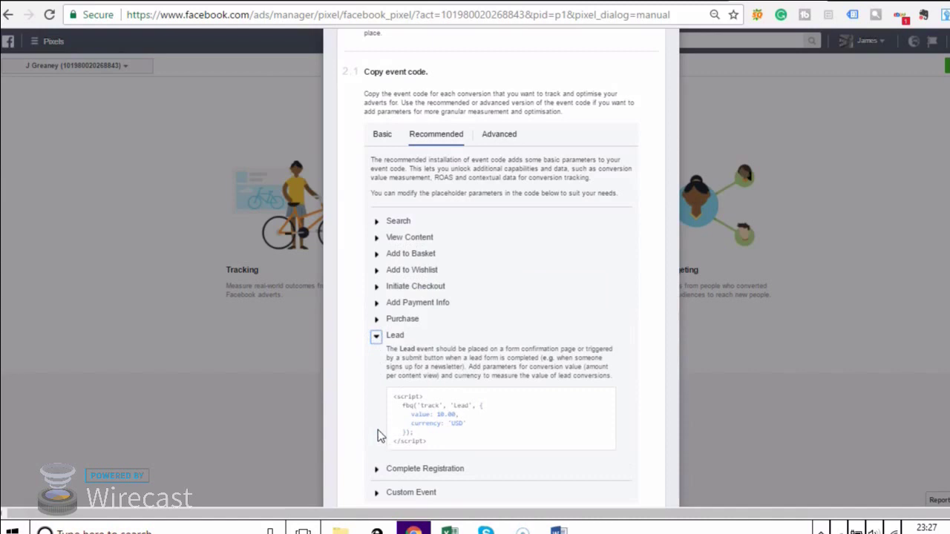
click(444, 416)
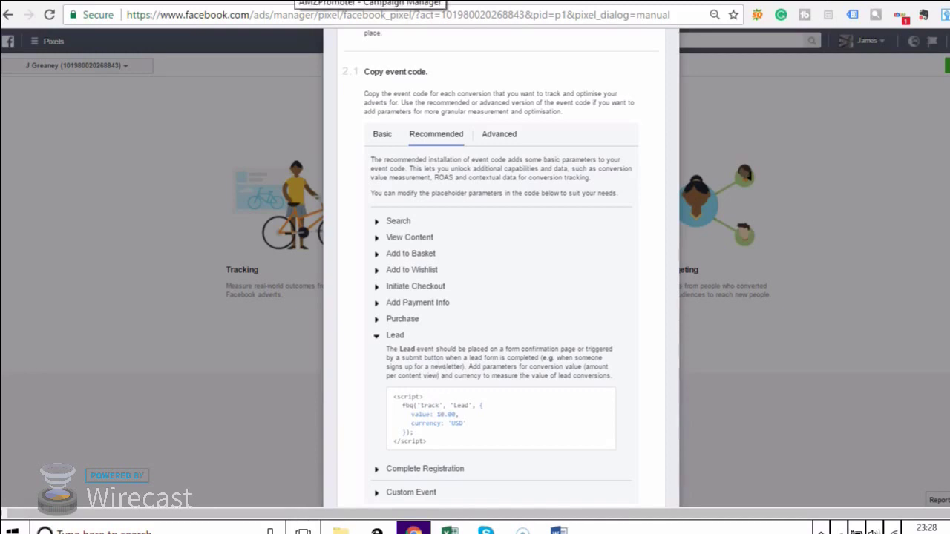
click(308, 2)
Paste the Lead event code into Coupon Page Scripts and save the Promo campaign with Update & Finish.
click(303, 295)
right_click(304, 294)
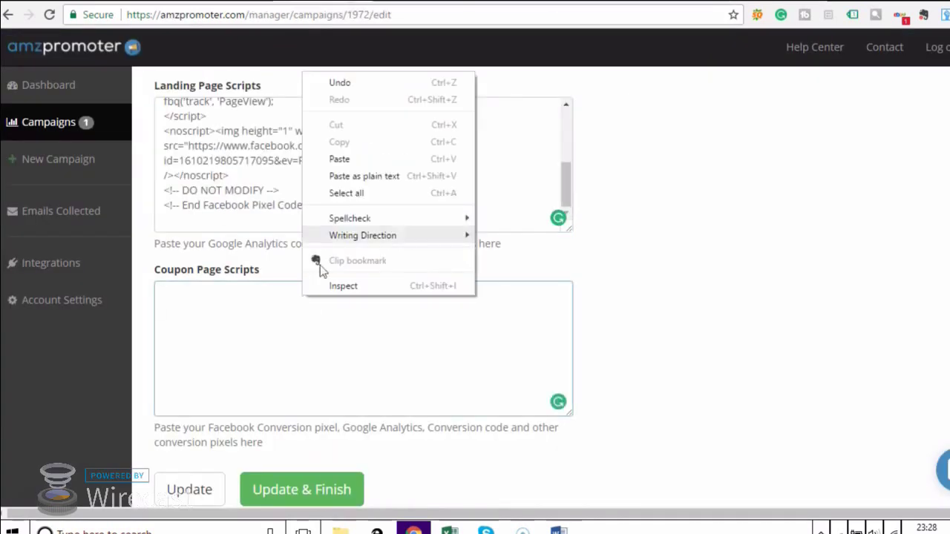
click(359, 159)
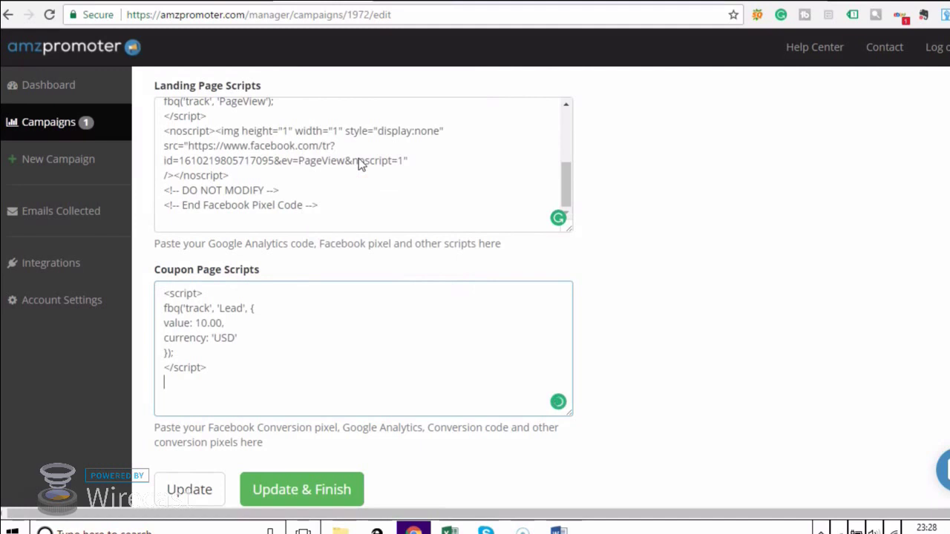
click(308, 491)
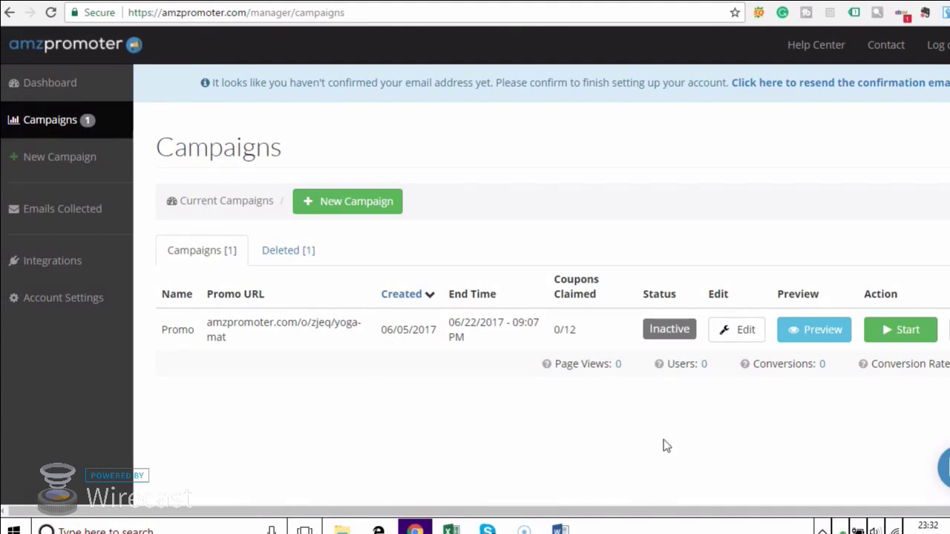
click(803, 336)
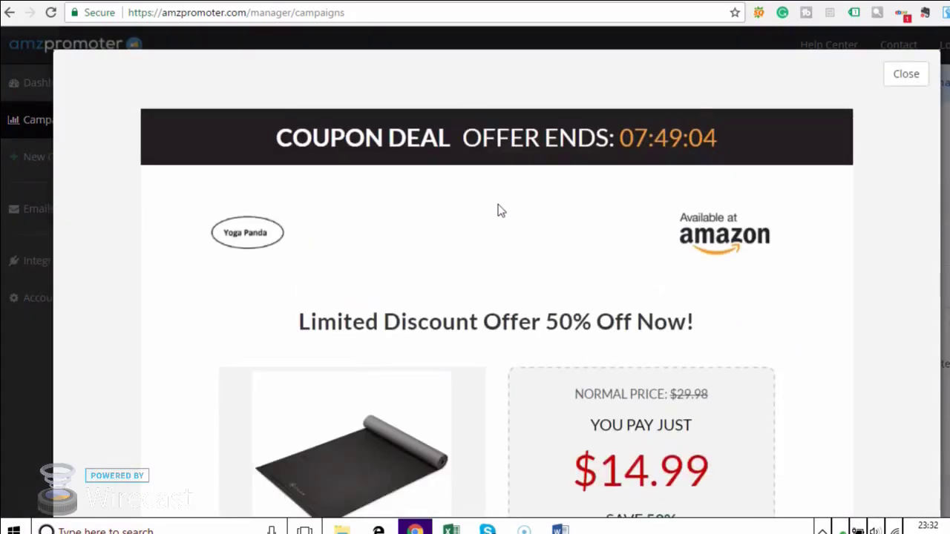
scroll(498, 211, down, 1)
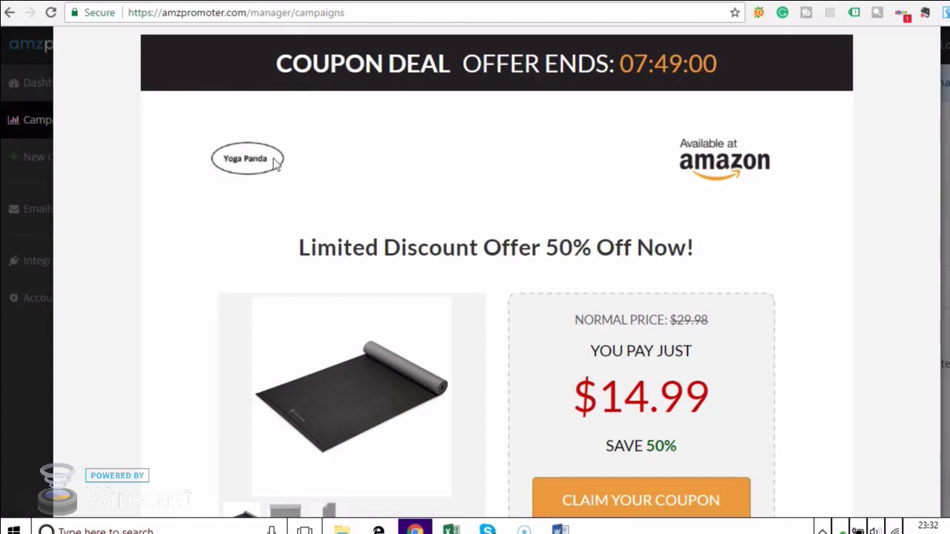
scroll(334, 223, down, 2)
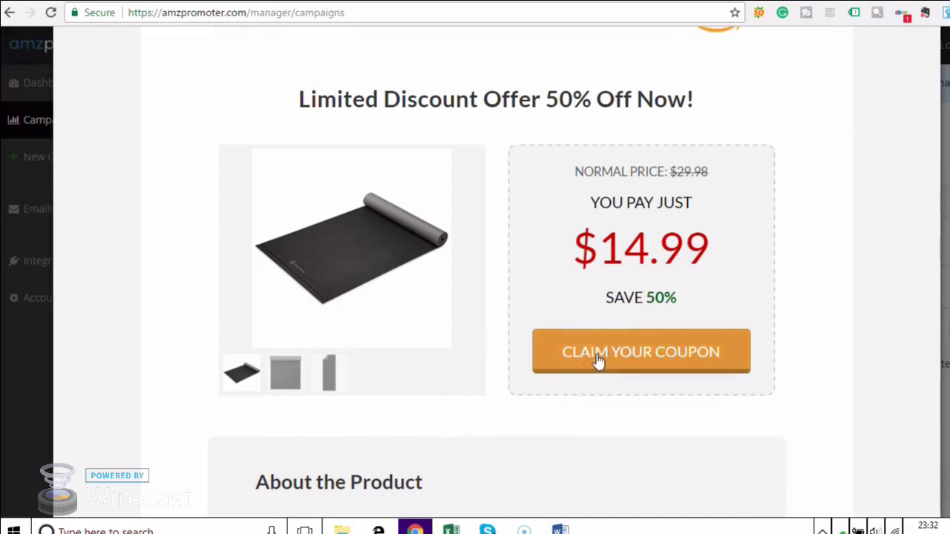
scroll(599, 363, down, 3)
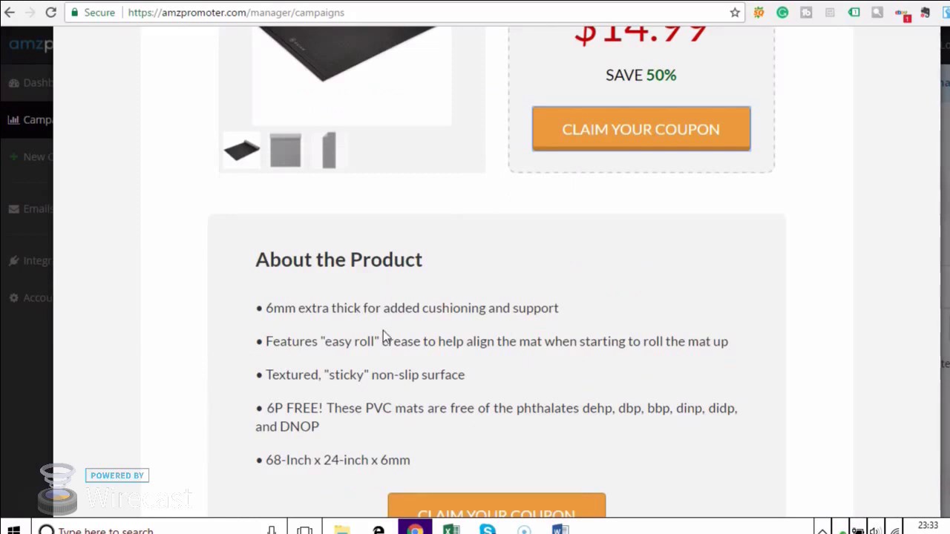
scroll(383, 331, down, 5)
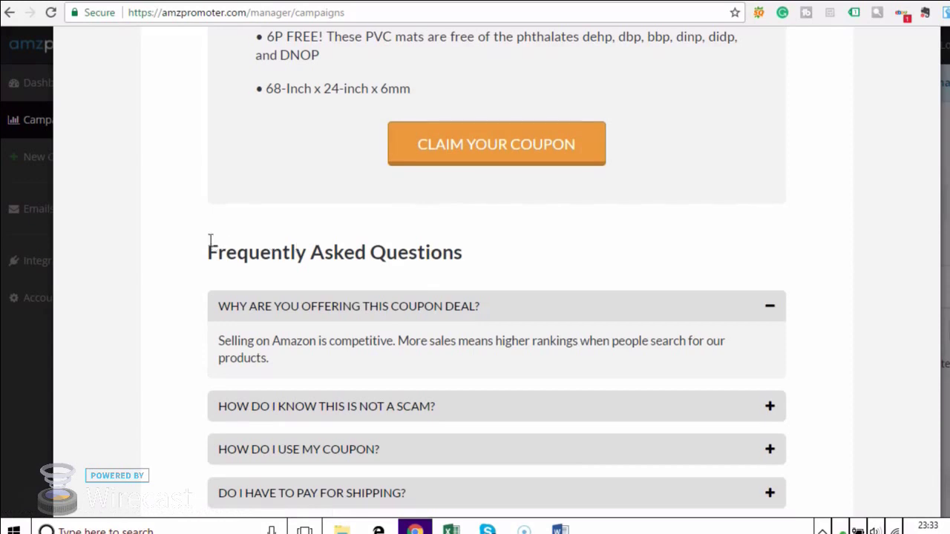
scroll(196, 245, down, 4)
scroll(190, 245, up, 1)
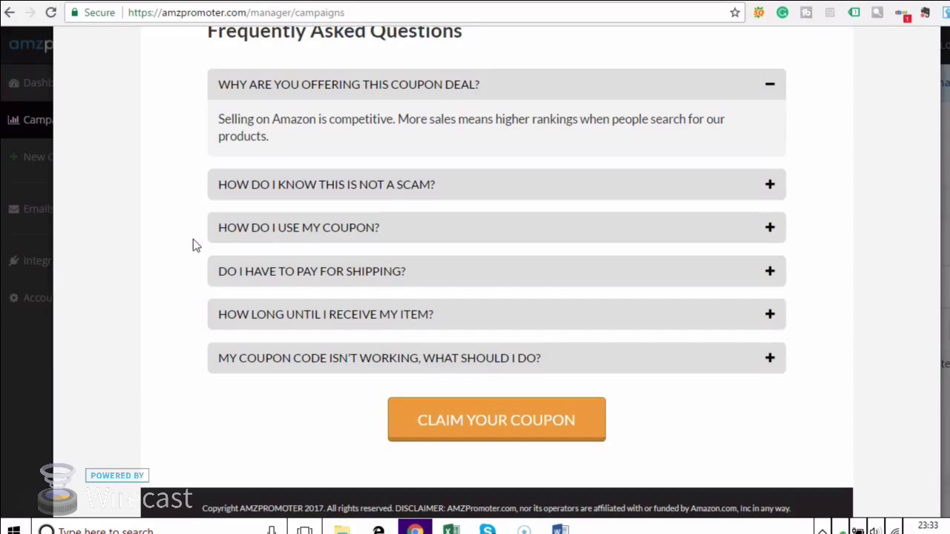
scroll(222, 249, up, 15)
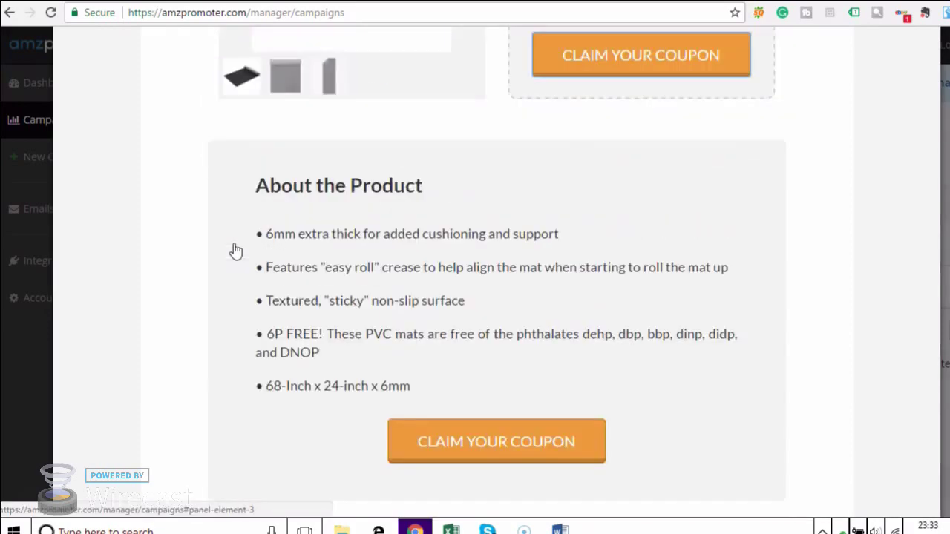
click(902, 76)
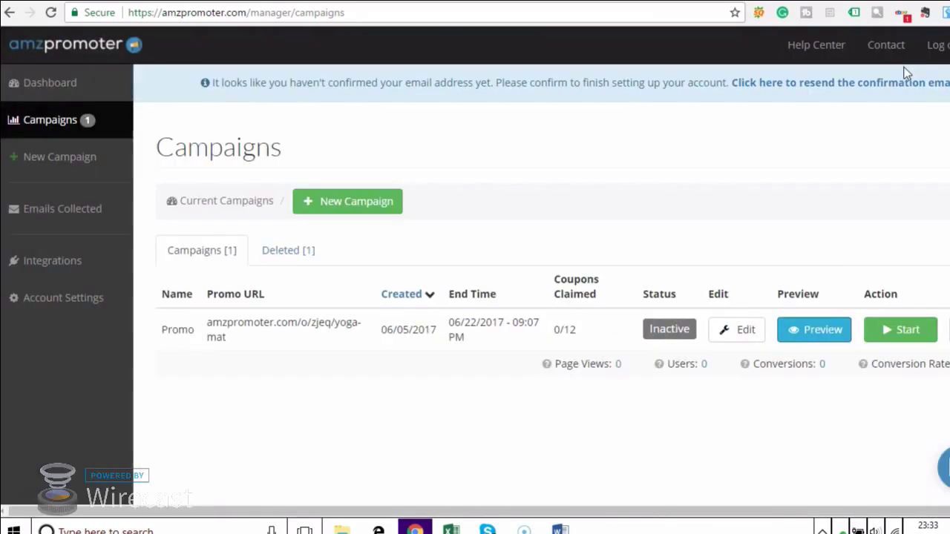
Start the Promo campaign so it goes live, and select its promo URL.
click(895, 335)
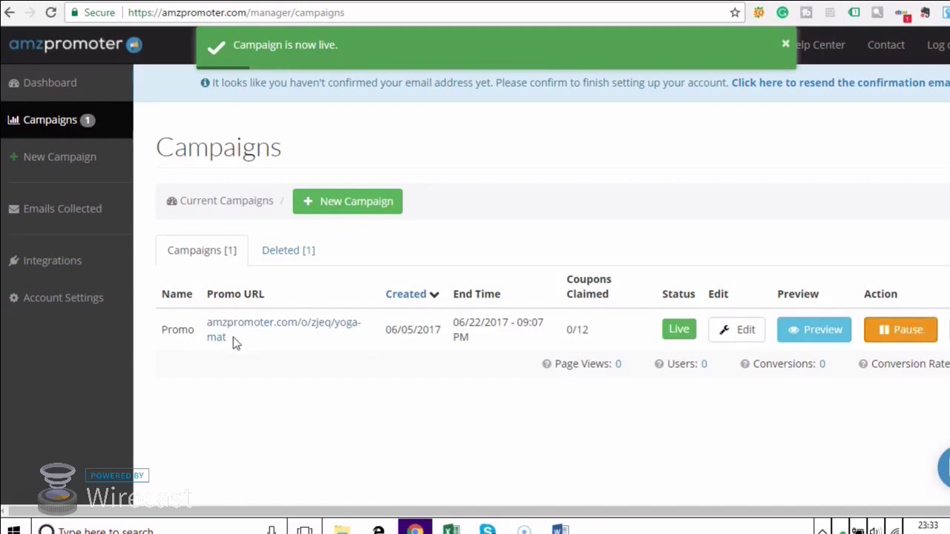
drag(233, 337, 208, 328)
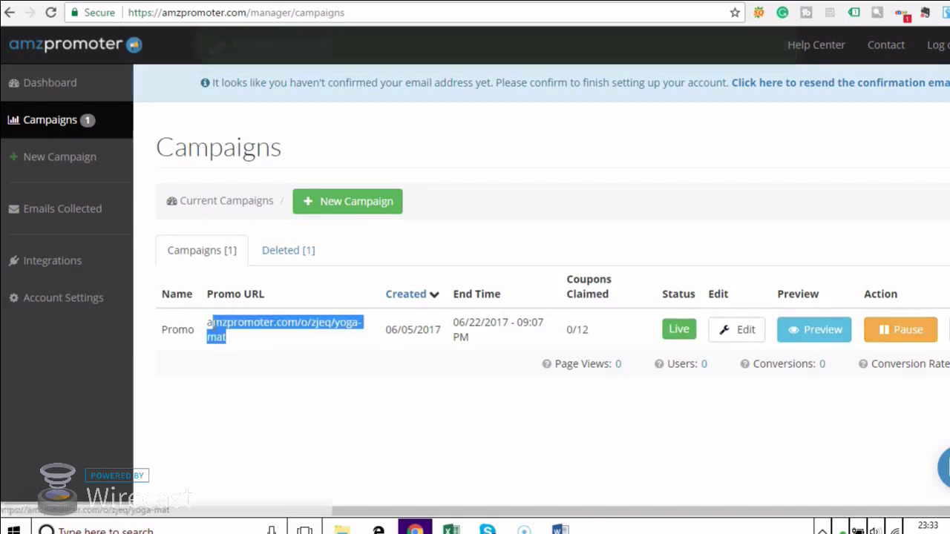
right_click(212, 333)
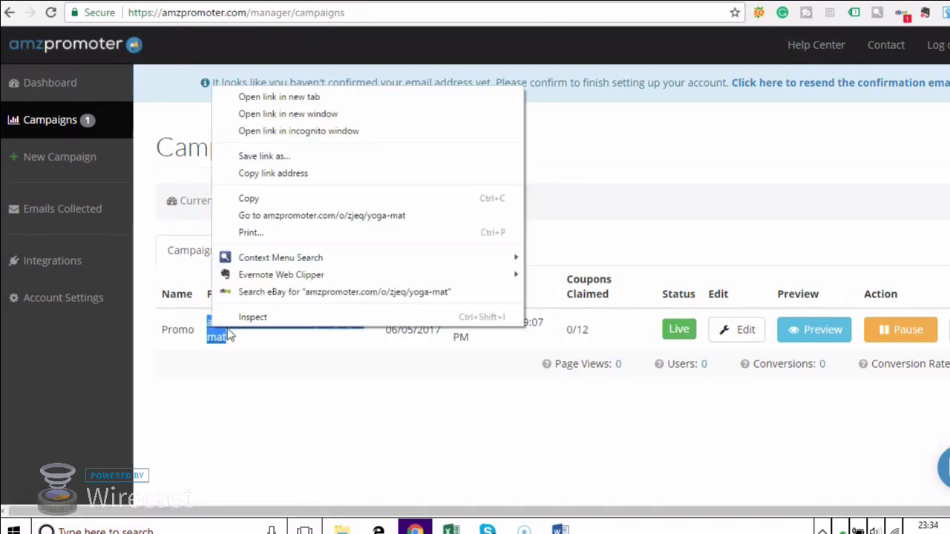
On the live yoga-mat promo page, claim the coupon with the tester's name and e-mail address.
click(294, 216)
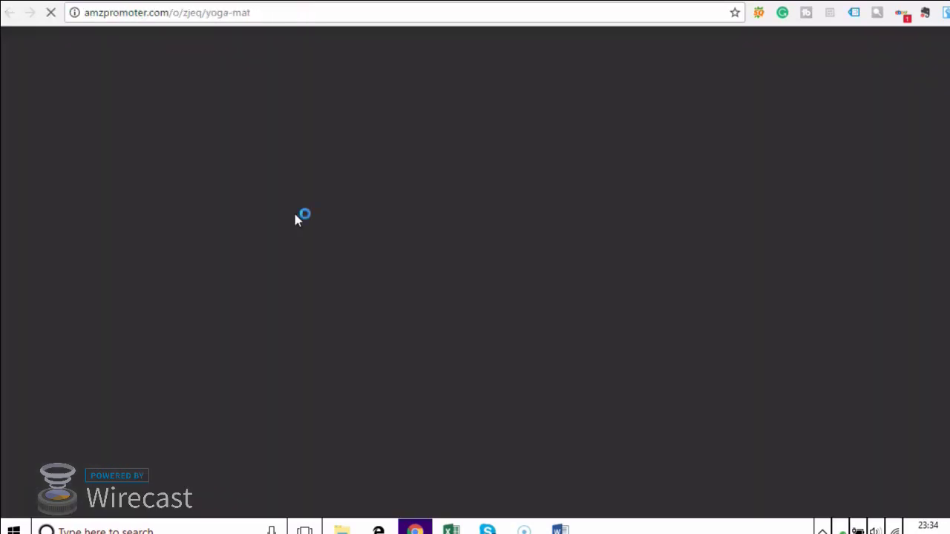
scroll(477, 237, down, 1)
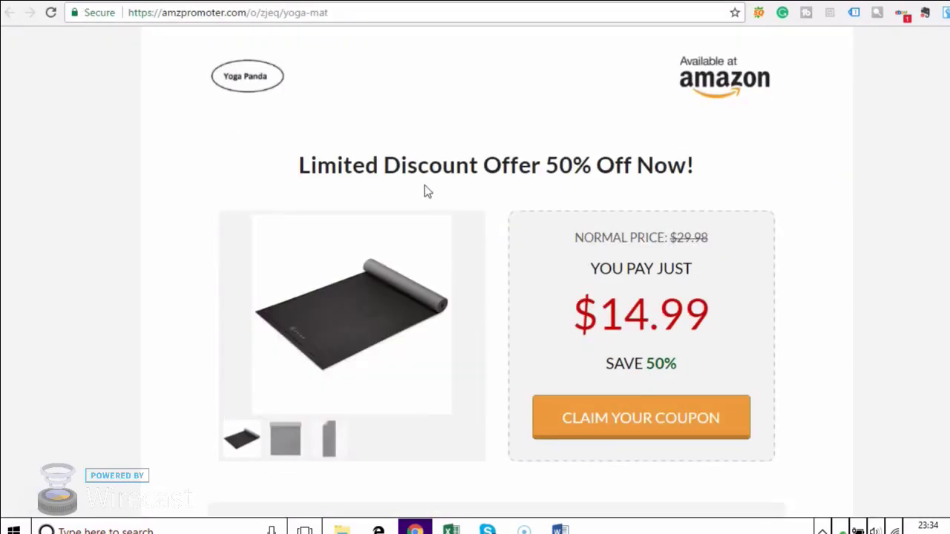
scroll(497, 262, down, 1)
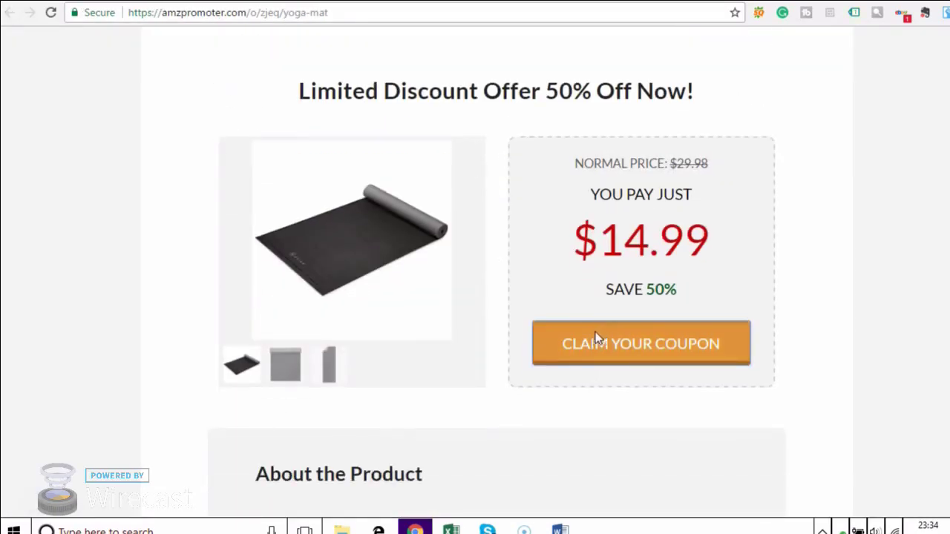
click(599, 342)
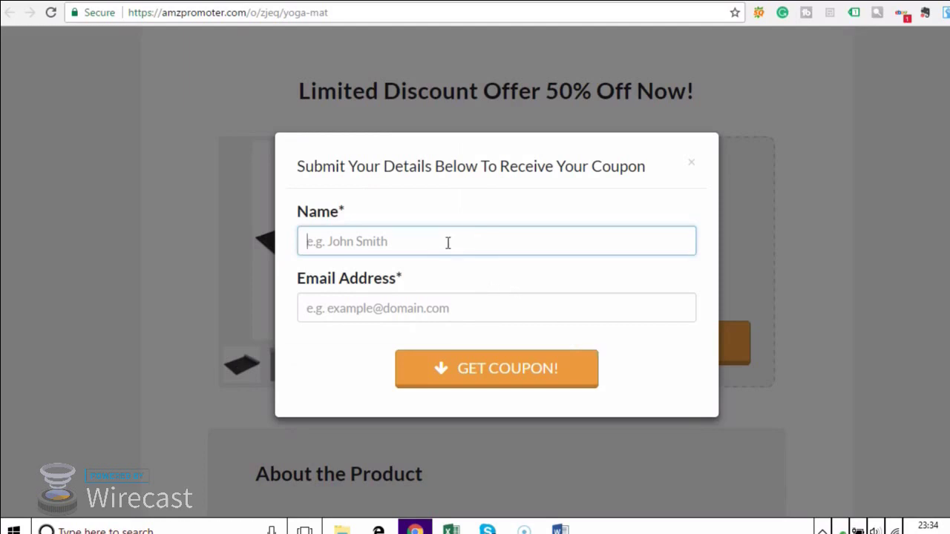
text(ja)
click(420, 265)
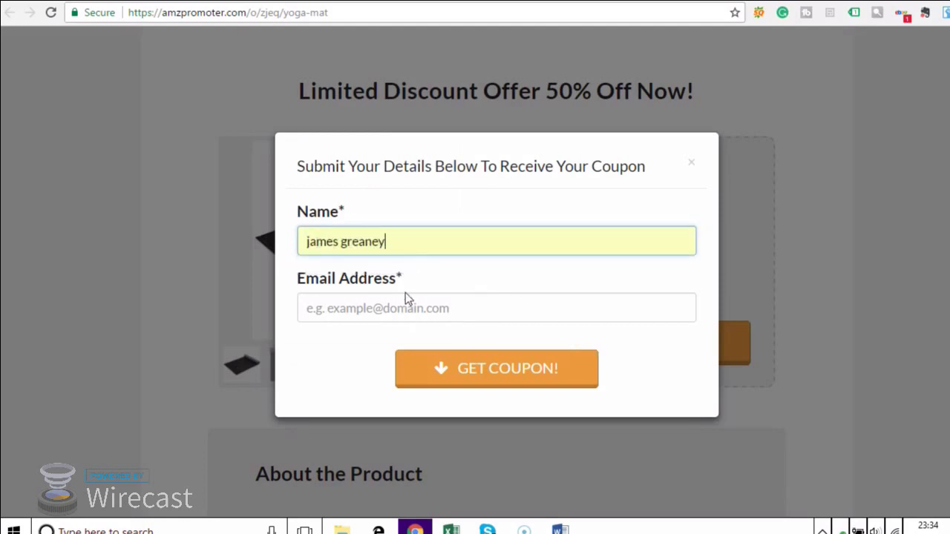
click(400, 308)
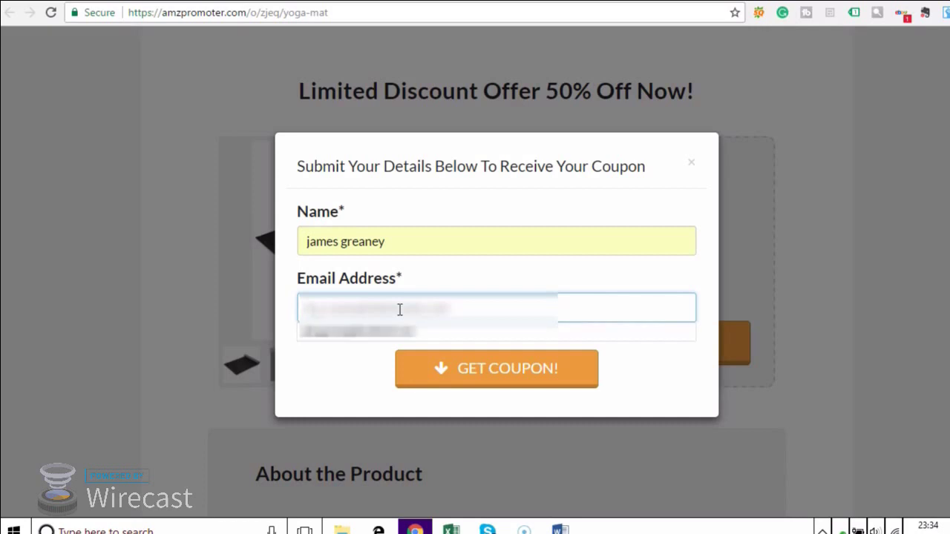
click(395, 328)
click(441, 372)
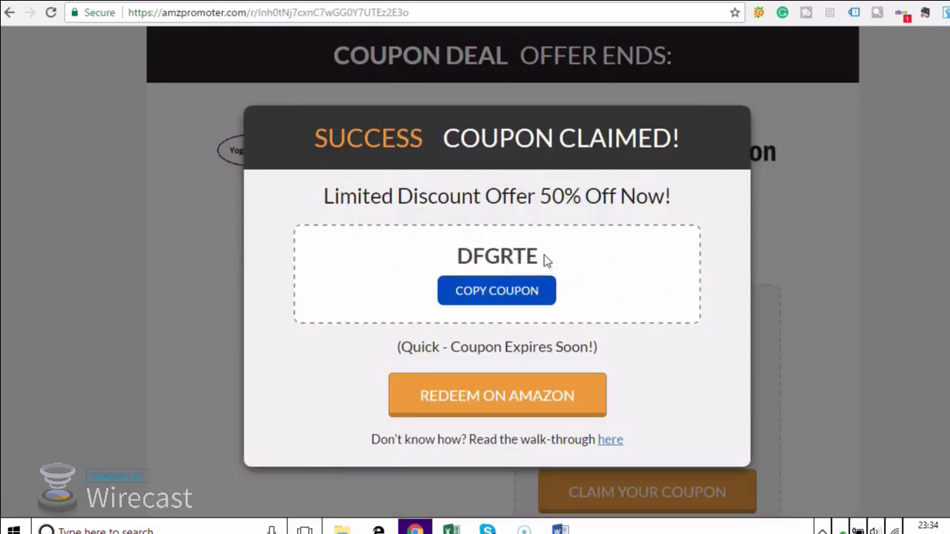
drag(545, 257, 458, 255)
click(458, 256)
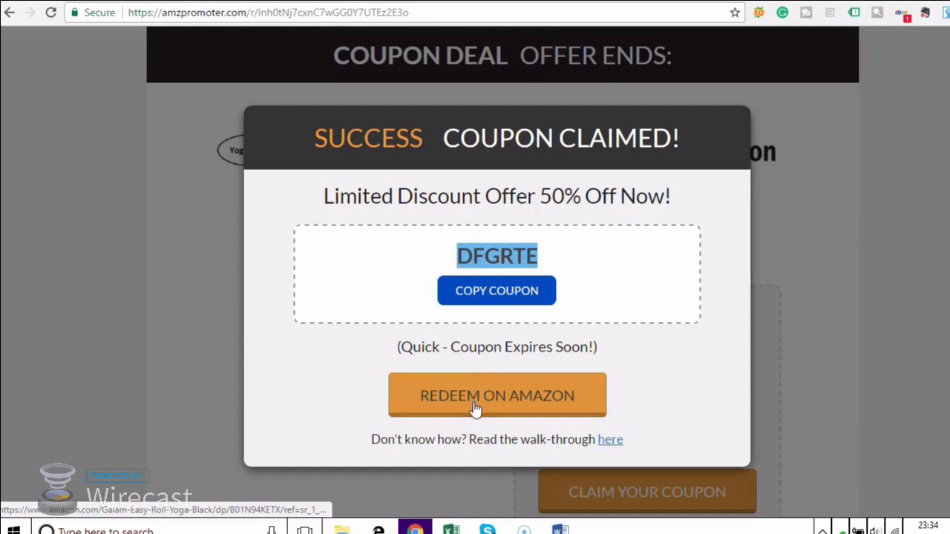
click(500, 296)
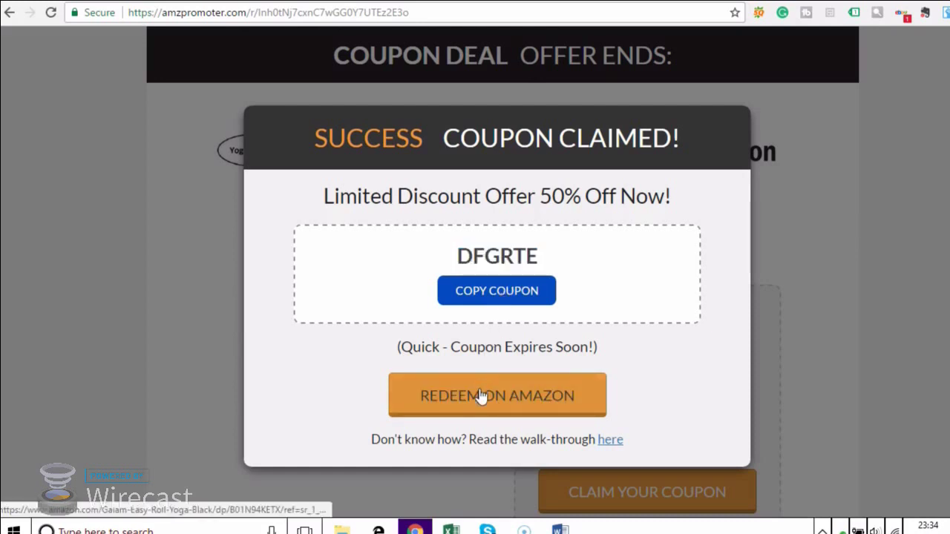
click(481, 397)
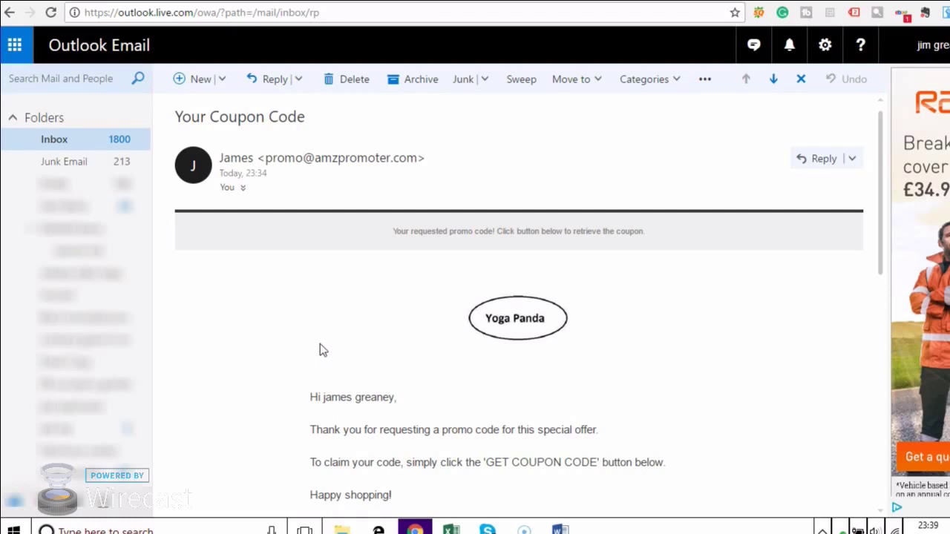
scroll(360, 355, down, 1)
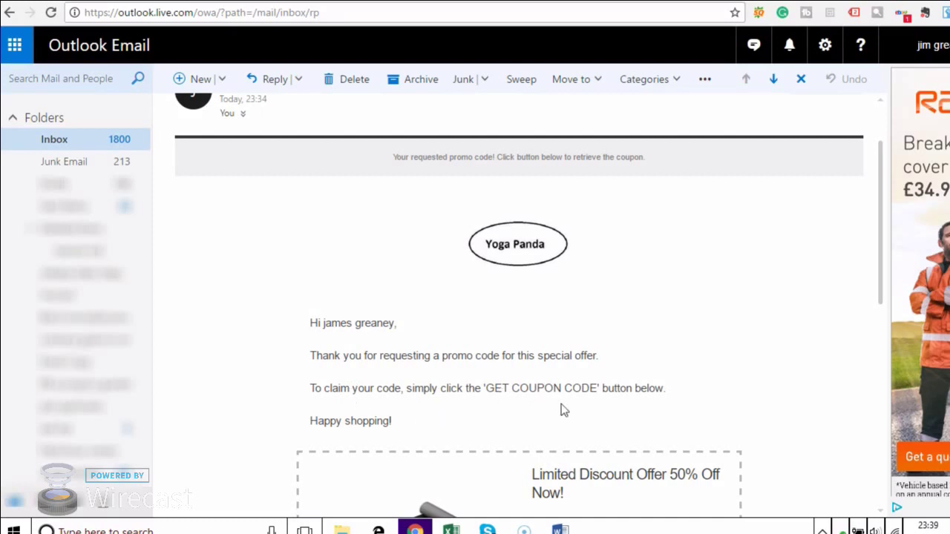
scroll(561, 411, down, 3)
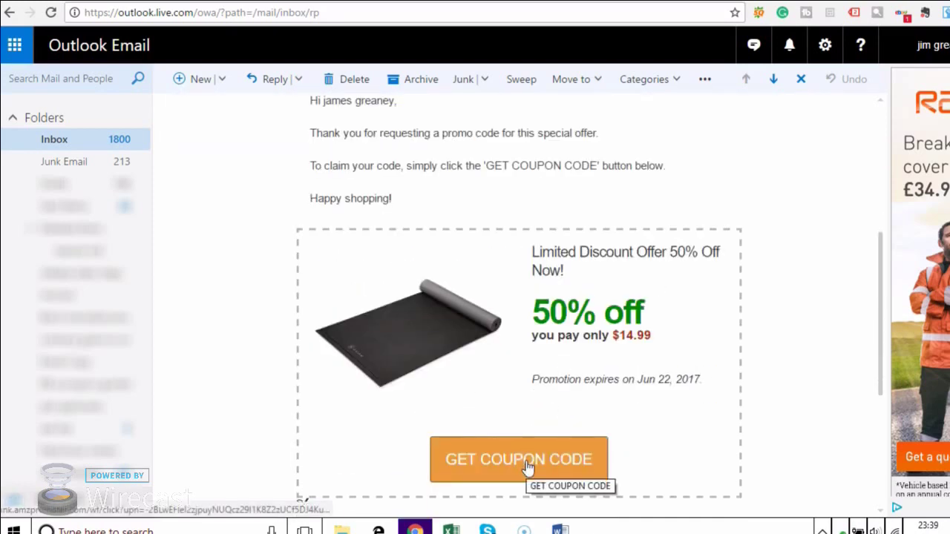